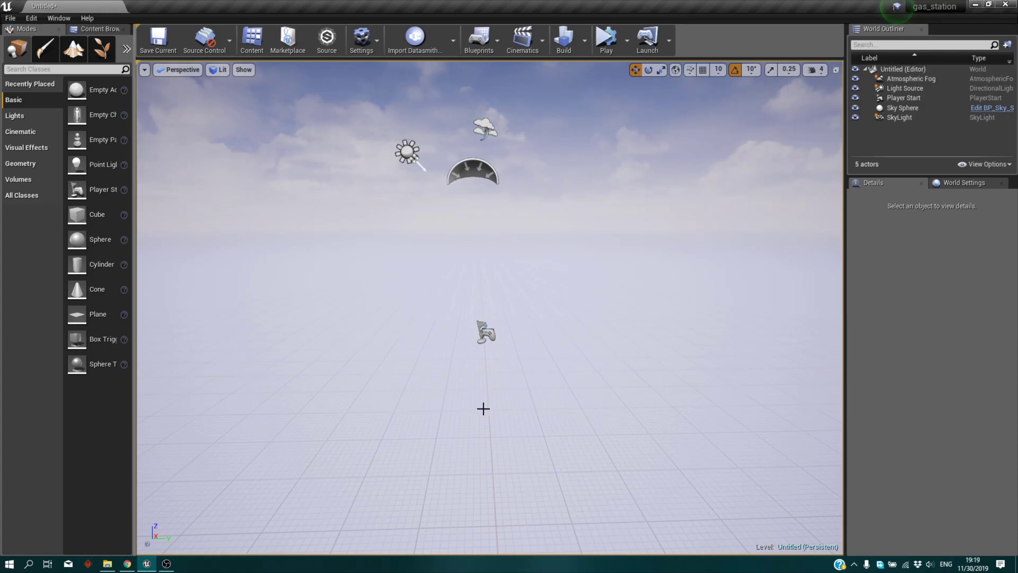
Create a new landscape with the M_Ground_Moss material, 63×63 quad sections, 1×1 section per component and 8×8 components.
left_click(74, 49)
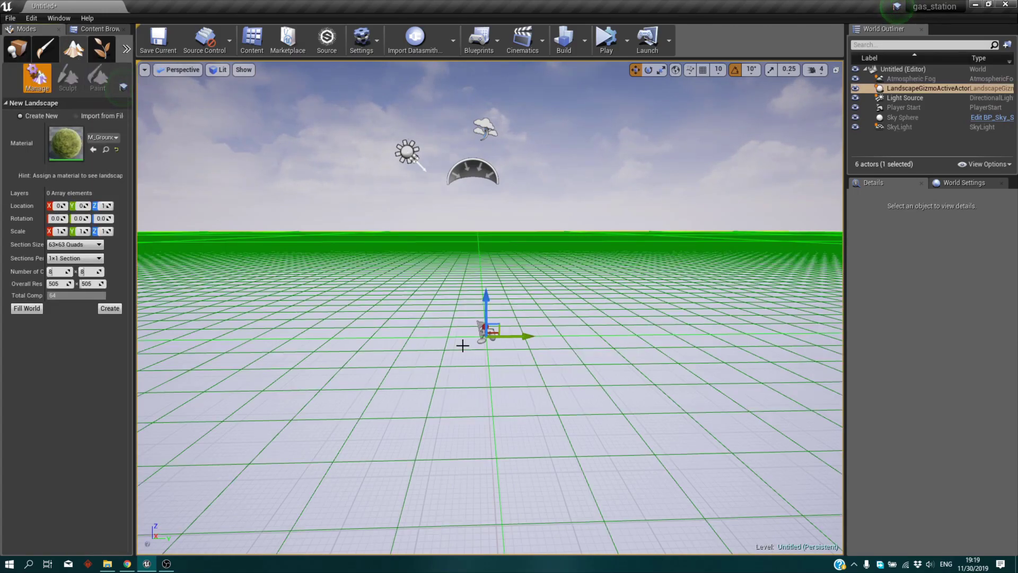
right_click_drag(462, 345, 467, 318)
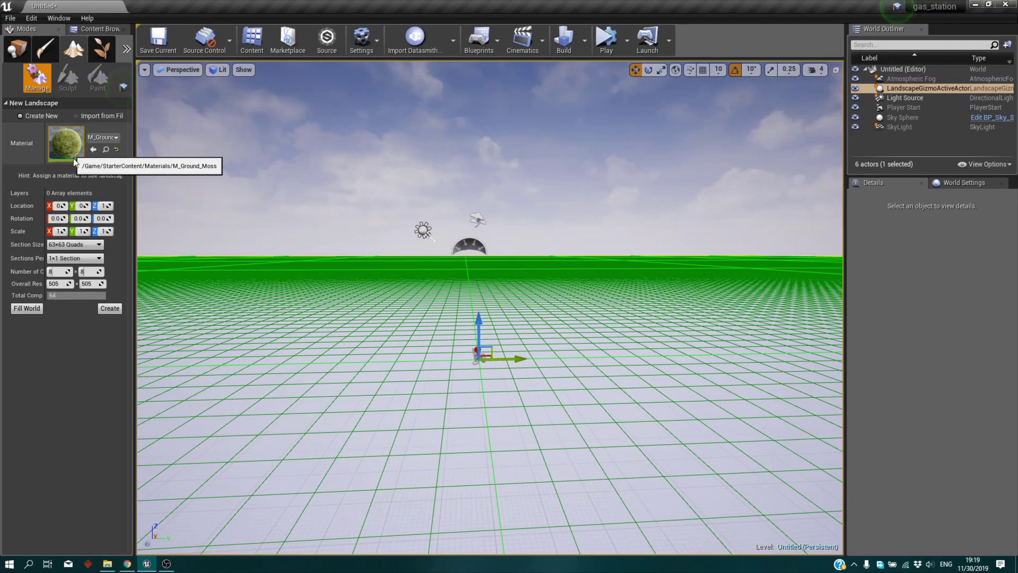
left_click(110, 308)
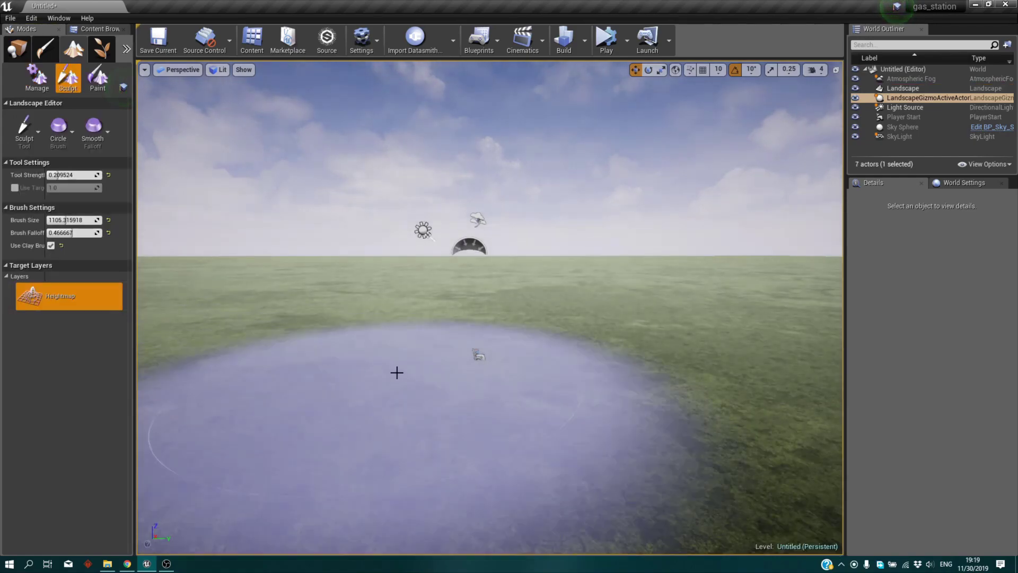
scroll(398, 370, "up", 5)
scroll(398, 370, "down", 5)
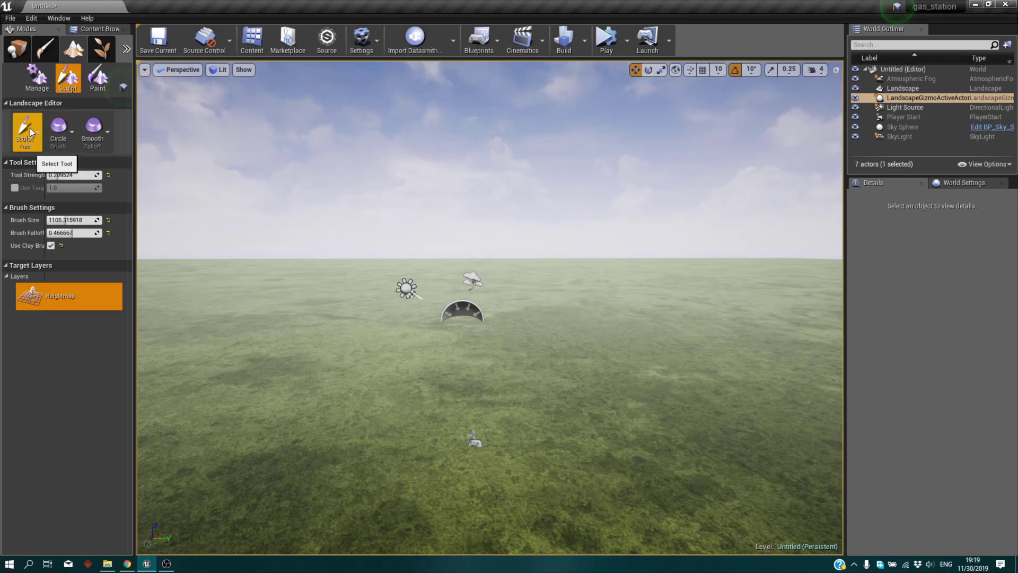
Switch the sculpting brush to Alpha and assign the SharpRock5 brush image as its texture.
left_click(61, 131)
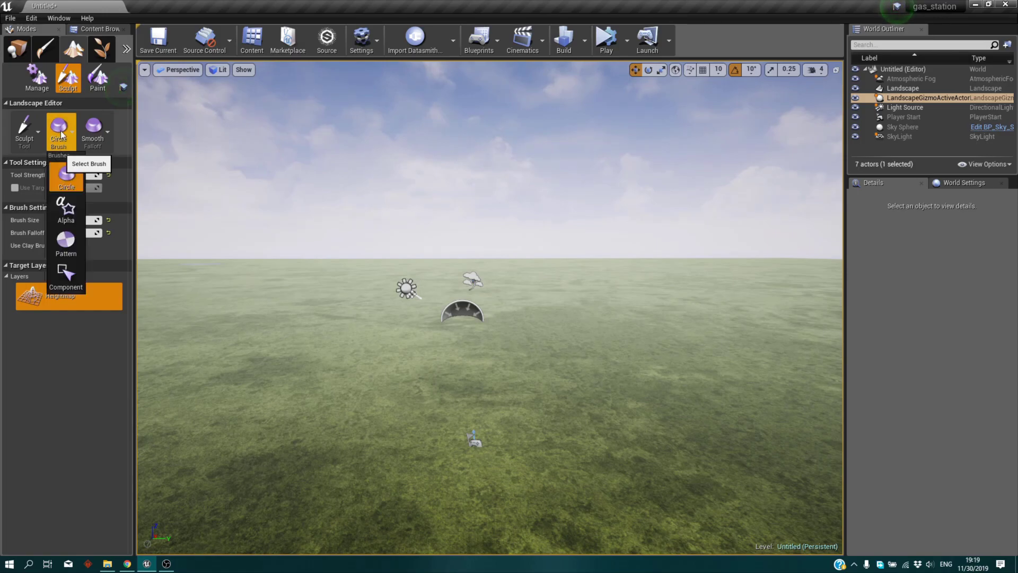
left_click(69, 218)
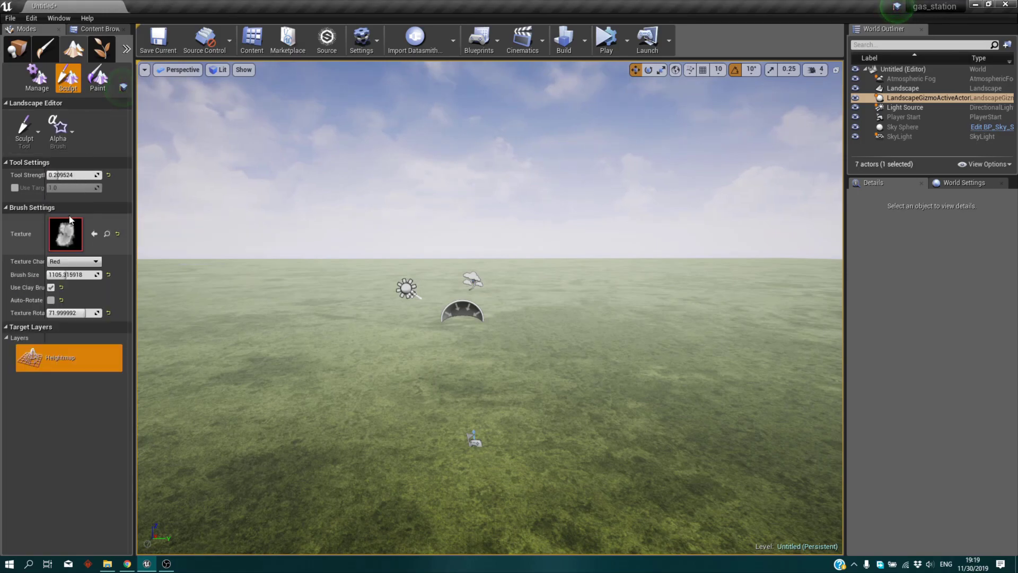
left_click(98, 29)
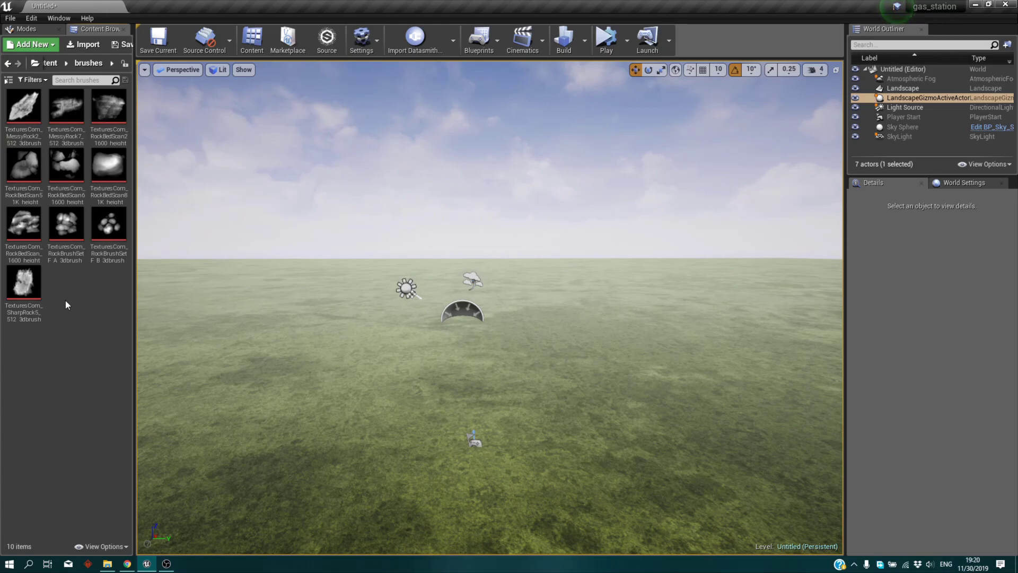
left_click(35, 277)
mouse_move(35, 274)
left_mouse_down()
mouse_move(69, 57)
mouse_move(37, 31)
mouse_move(74, 183)
mouse_move(65, 234)
left_mouse_up()
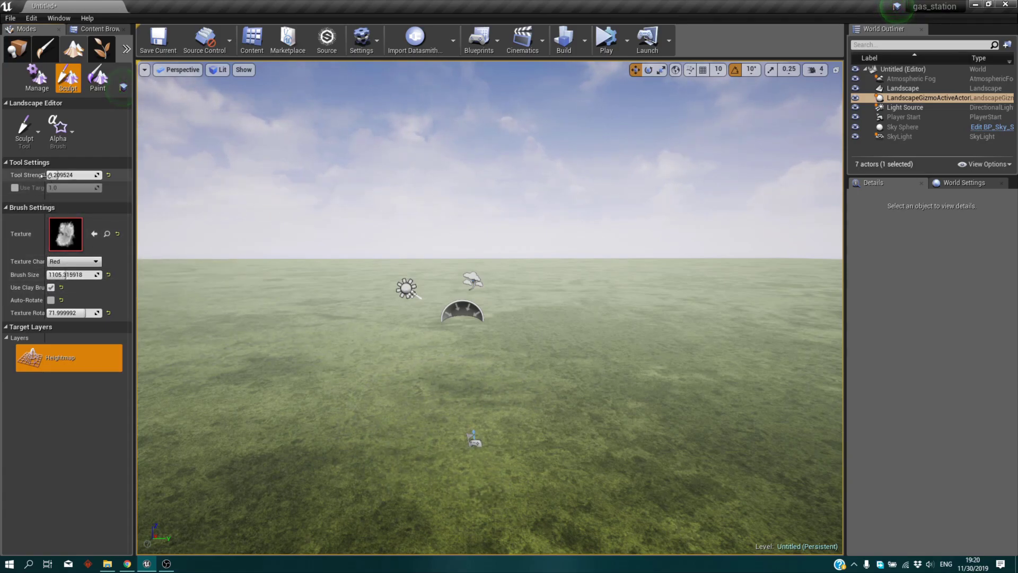
Set the sculpt tool strength to about 0.34 and the brush size to about 2738.
left_click_drag(45, 175, 66, 174)
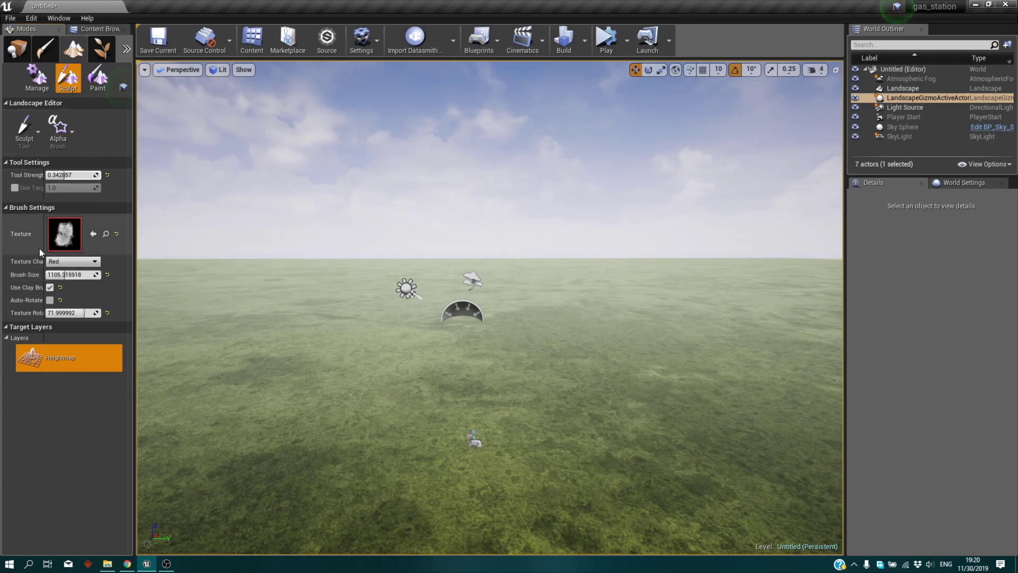
left_click_drag(46, 248, 63, 244)
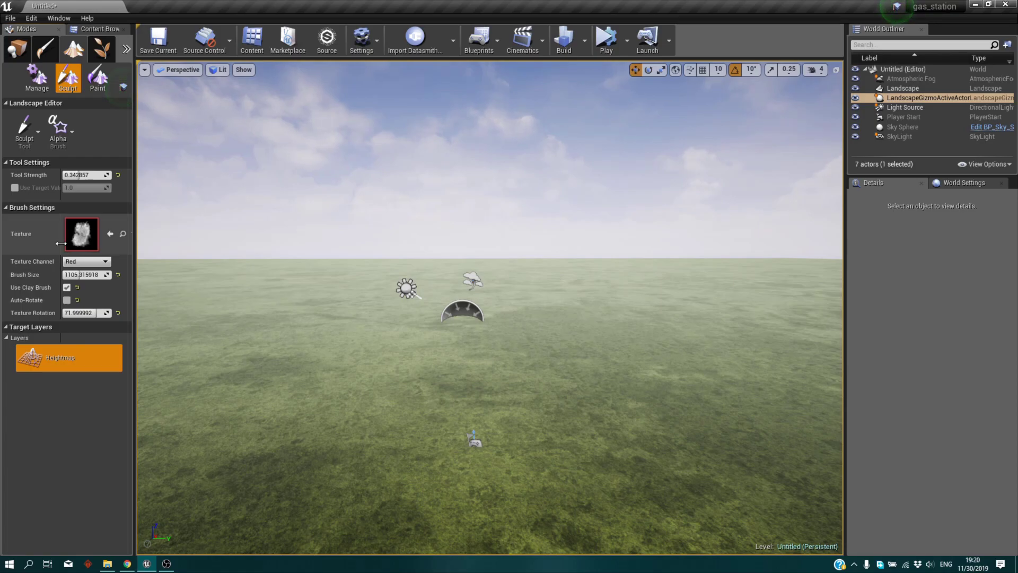
left_click_drag(60, 243, 56, 238)
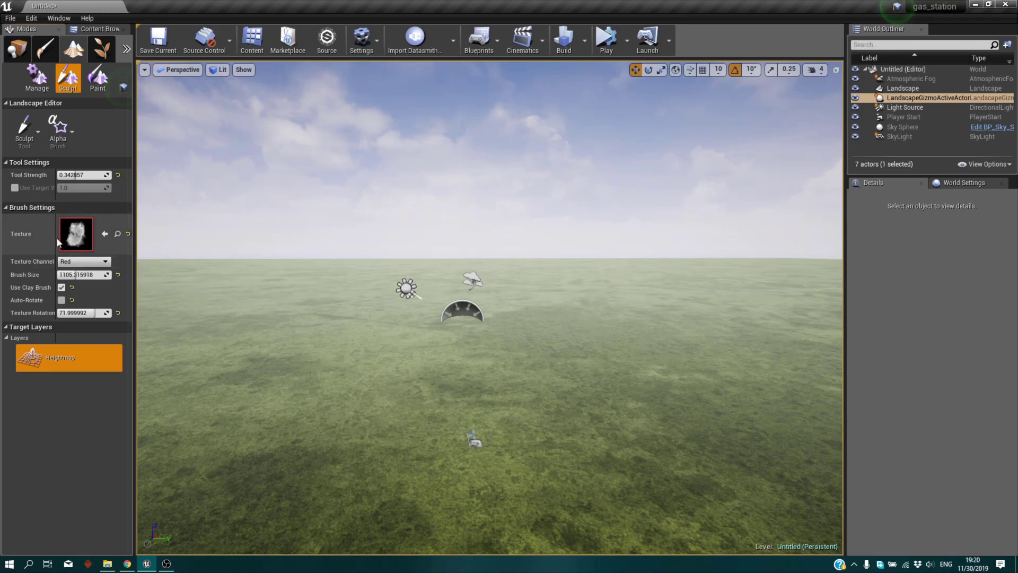
left_click_drag(55, 238, 50, 238)
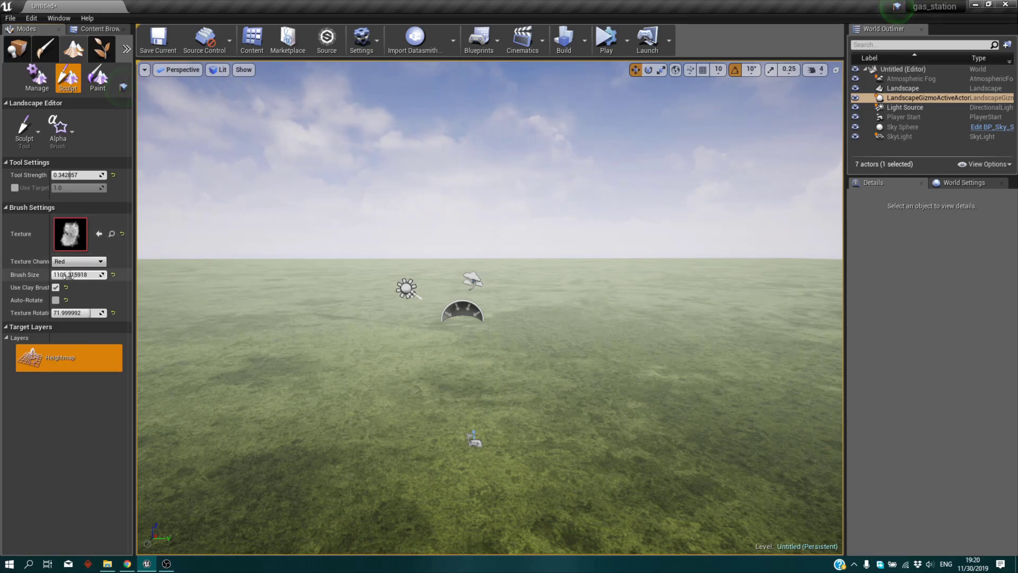
mouse_move(71, 275)
left_mouse_down()
mouse_move(105, 275)
mouse_move(49, 278)
mouse_move(57, 271)
left_mouse_up()
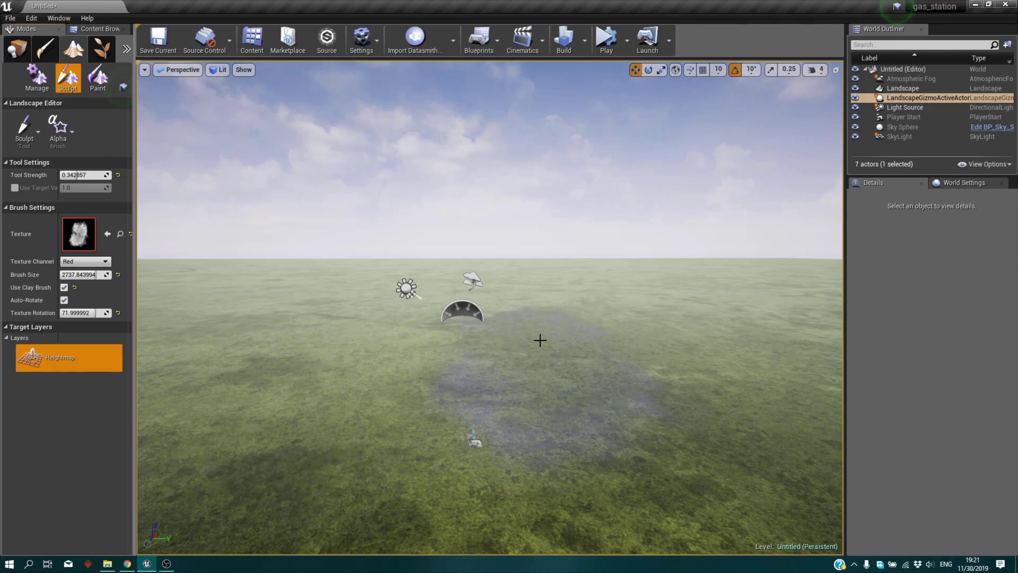
Turn off auto-rotate and the clay brush, and set the alpha texture rotation to about 3.6.
mouse_move(611, 344)
right_mouse_down()
mouse_move(684, 366)
mouse_move(620, 390)
mouse_move(636, 366)
mouse_move(577, 329)
right_mouse_up()
key("q")
key("e")
key("q")
key("e")
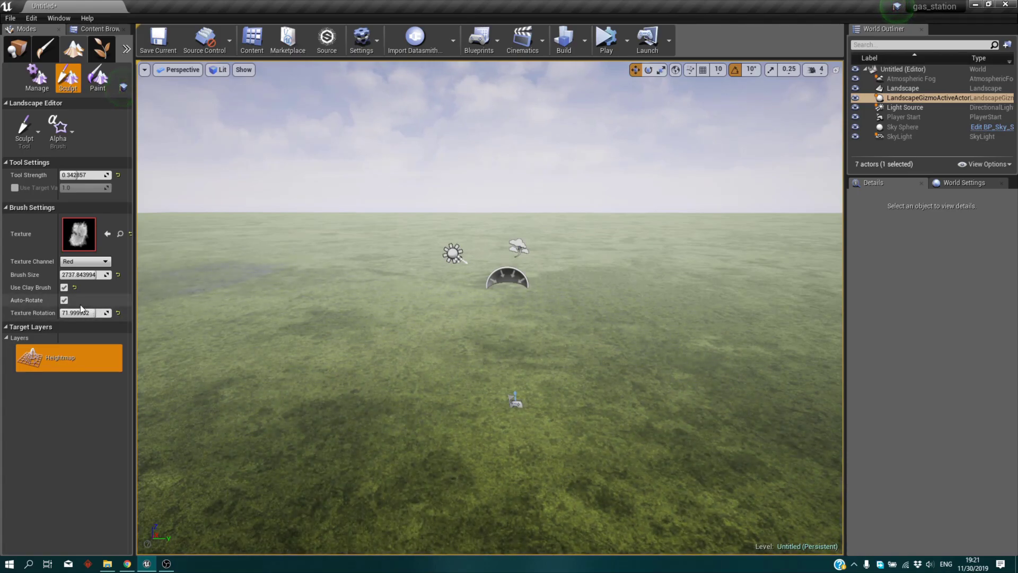
left_click(64, 300)
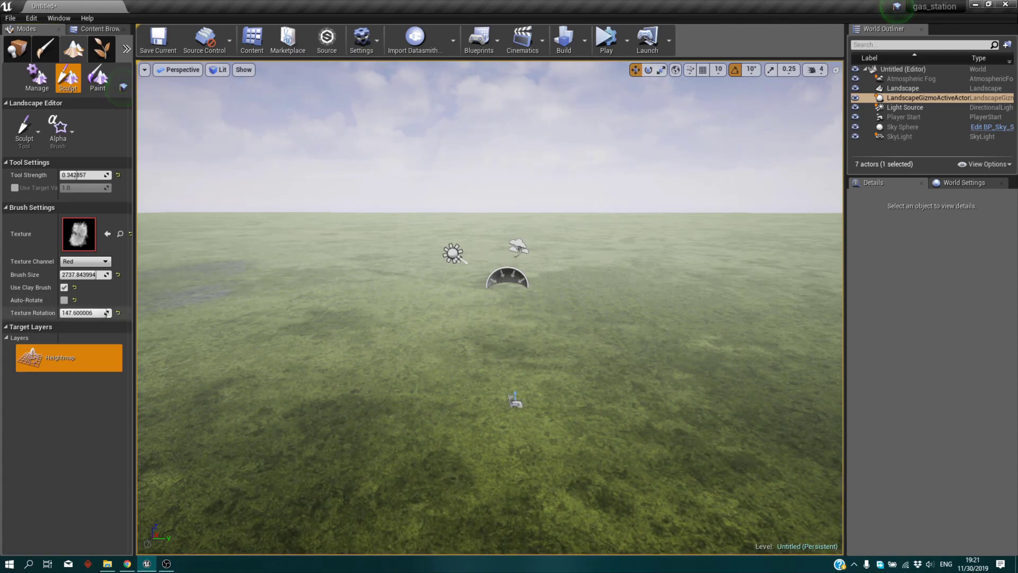
left_click_drag(101, 312, 87, 313)
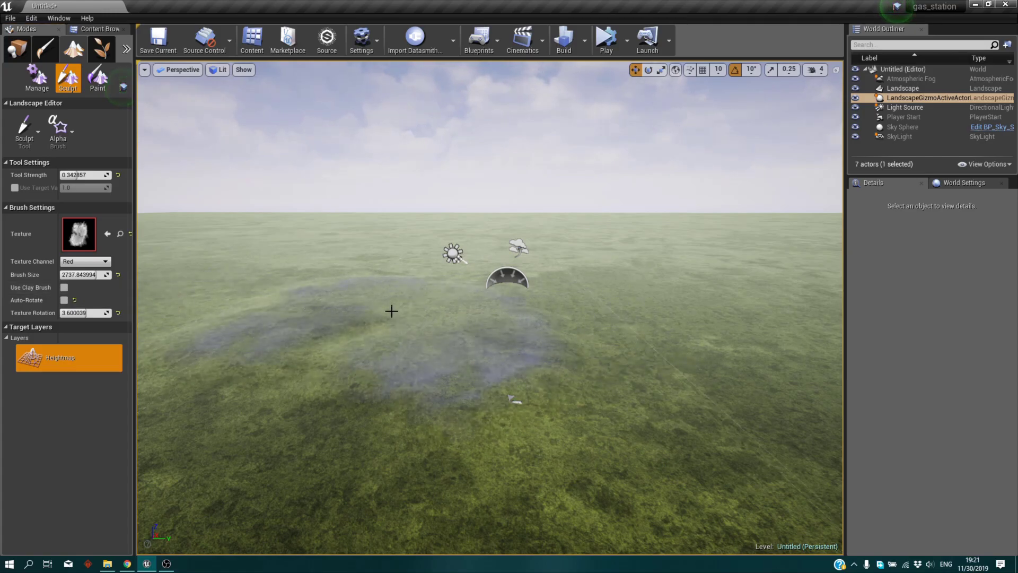
Sculpt several rocky hills across the flat landscape with strokes of the SharpRock5 alpha brush.
left_click_drag(391, 309, 442, 299)
key("s")
mouse_move(442, 299)
right_mouse_down()
mouse_move(403, 318)
mouse_move(341, 307)
right_mouse_up()
mouse_move(340, 307)
left_mouse_down()
mouse_move(448, 263)
mouse_move(427, 400)
mouse_move(520, 386)
left_mouse_up()
right_click_drag(520, 386, 657, 387)
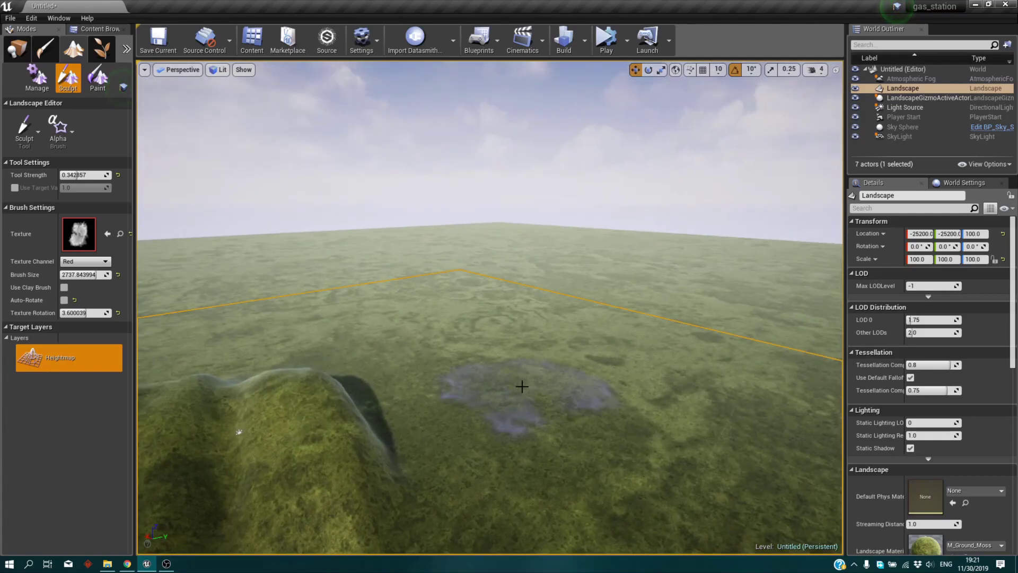
mouse_move(520, 387)
left_mouse_down()
mouse_move(427, 411)
mouse_move(566, 495)
left_mouse_up()
right_click_drag(565, 495, 424, 495)
key("w")
right_click_drag(400, 352, 354, 387)
left_click_drag(354, 386, 323, 350)
right_click_drag(324, 350, 254, 323)
Rotate the alpha texture to about 119 and carve rocky hollows into the ground beside the hills.
left_click_drag(85, 313, 102, 312)
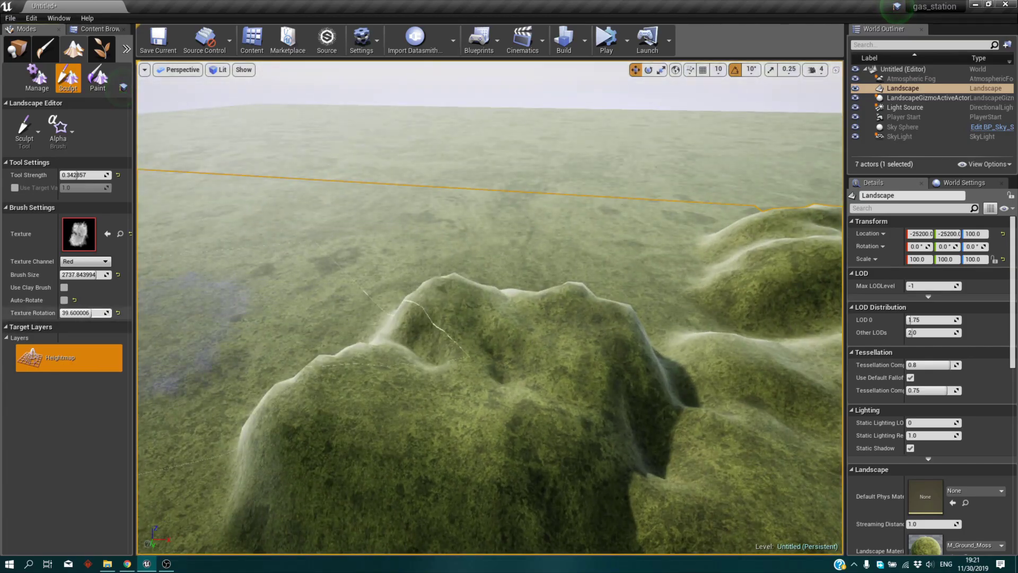
mouse_move(480, 228)
left_mouse_down()
mouse_move(524, 240)
mouse_move(368, 263)
left_mouse_up()
mouse_move(368, 264)
right_mouse_down()
mouse_move(275, 233)
mouse_move(212, 307)
mouse_move(214, 265)
mouse_move(255, 273)
mouse_move(175, 278)
mouse_move(146, 263)
mouse_move(368, 263)
right_mouse_up()
key("w")
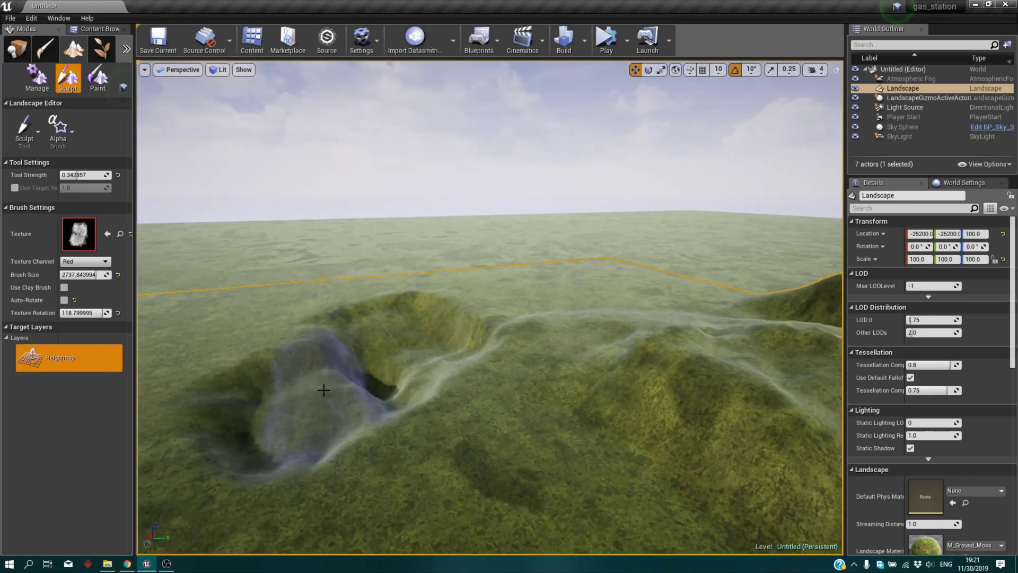
left_click_drag(512, 322, 560, 335)
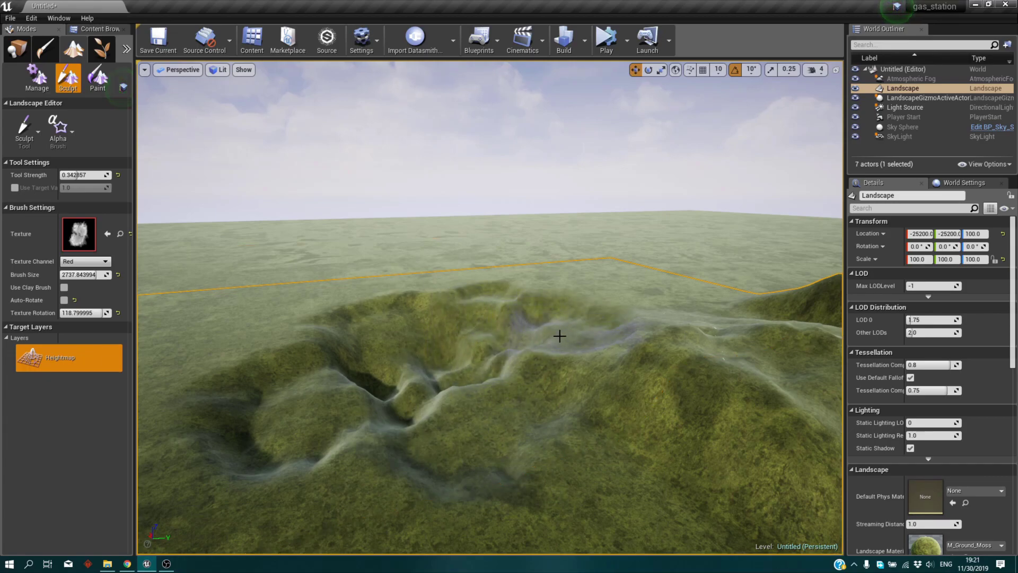
Turn the clay brush on and build up layered, flat-topped ridges next to the hollows.
right_click_drag(252, 357, 252, 357)
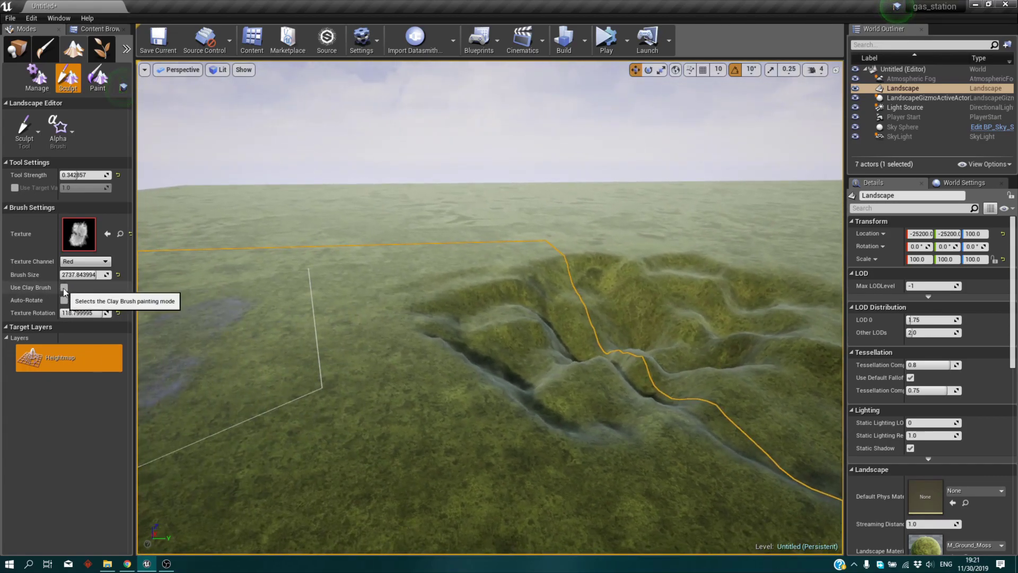
right_click_drag(214, 332, 290, 332)
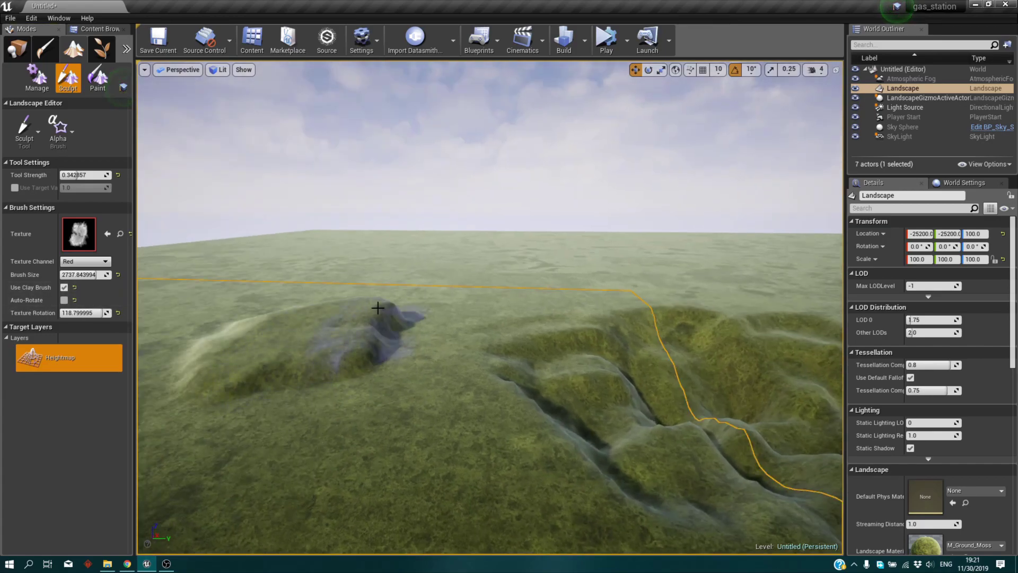
right_click_drag(218, 347, 233, 348)
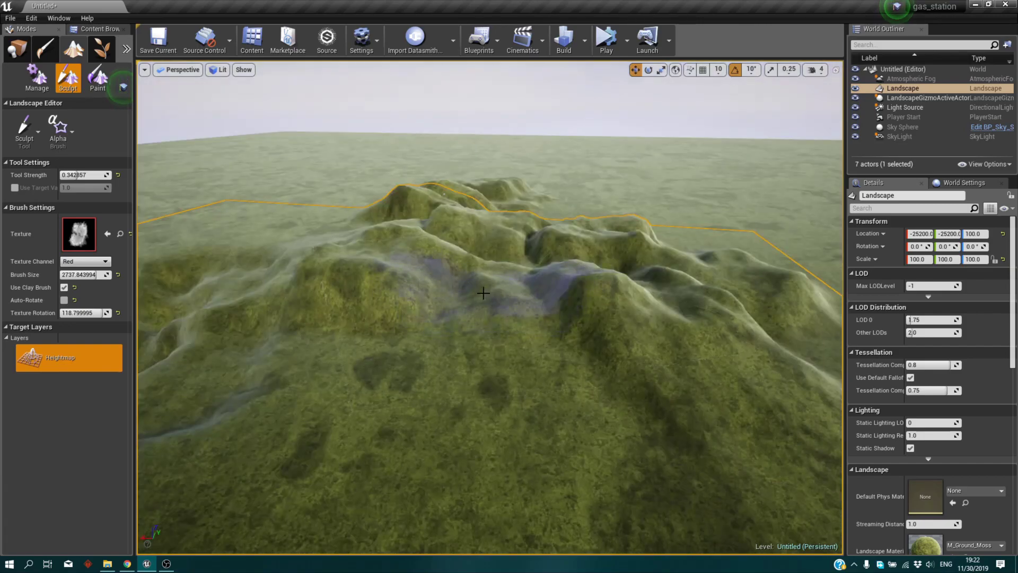
mouse_move(469, 256)
right_mouse_down()
mouse_move(360, 249)
mouse_move(409, 251)
mouse_move(406, 239)
mouse_move(382, 250)
mouse_move(424, 250)
mouse_move(434, 230)
mouse_move(543, 190)
right_mouse_up()
key("w")
key("s")
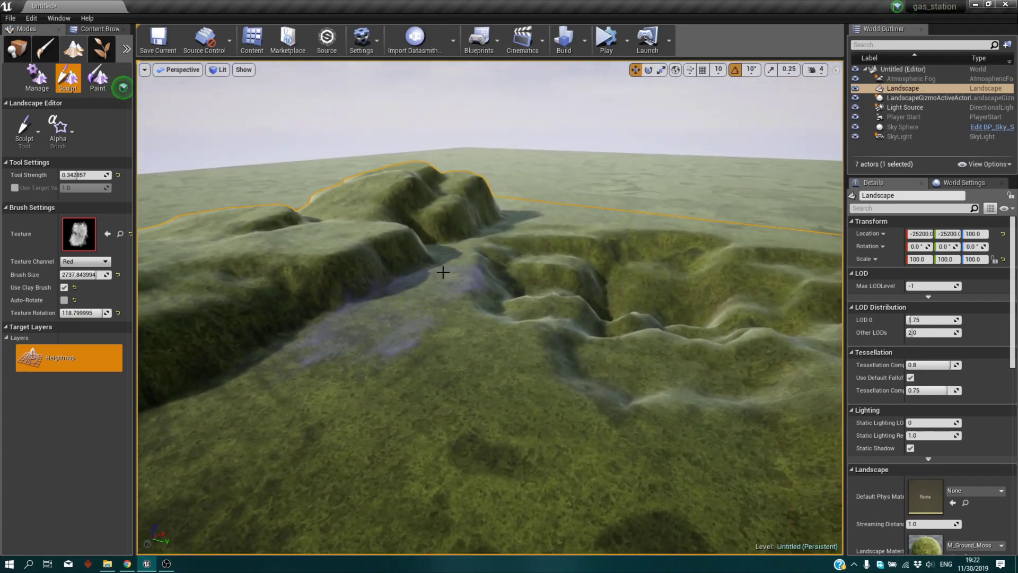
Replace the alpha brush texture with TexturesCom_RockBrushSetF_B_3dbrush_S from the brushes folder.
left_click(90, 31)
mouse_move(482, 178)
right_mouse_down()
mouse_move(371, 183)
mouse_move(345, 167)
mouse_move(525, 170)
right_mouse_up()
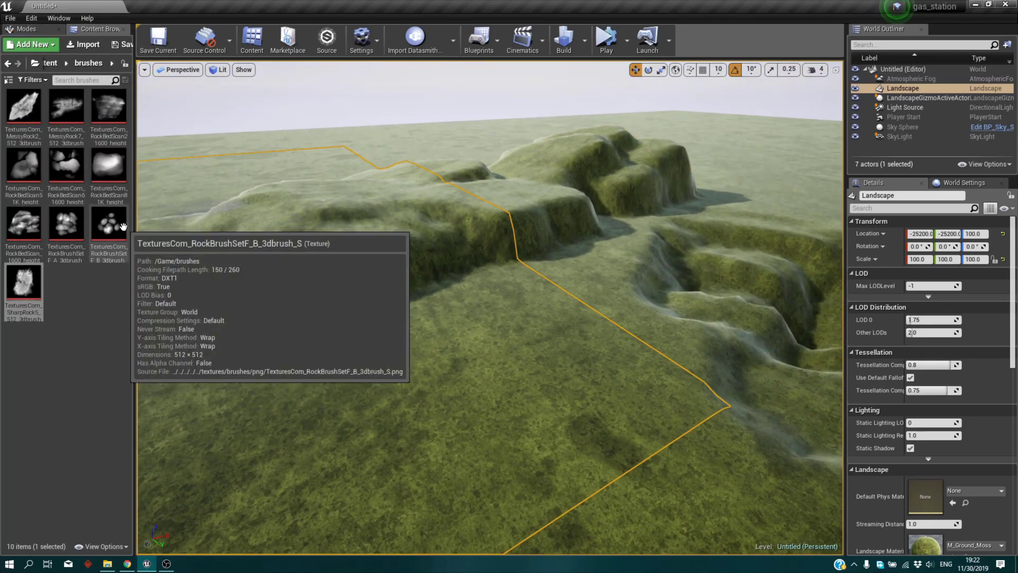
mouse_move(123, 227)
left_mouse_down()
mouse_move(88, 76)
mouse_move(28, 30)
mouse_move(82, 175)
mouse_move(79, 234)
left_mouse_up()
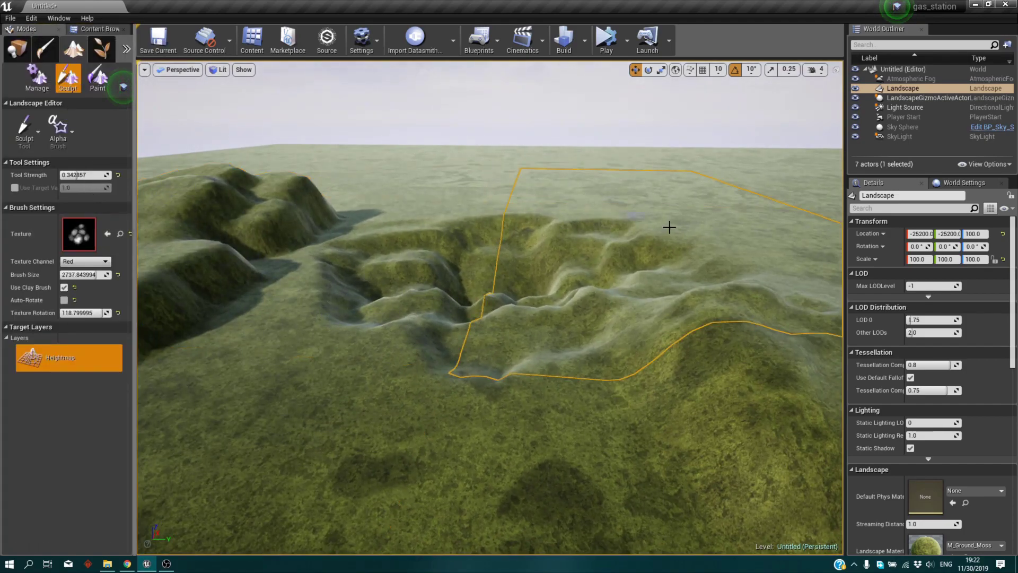
Sculpt clusters of rounded, boulder-like mounds over and around the existing hills with the RockBrushSetF_B brush.
mouse_move(692, 201)
left_mouse_down()
mouse_move(621, 200)
mouse_move(749, 221)
mouse_move(457, 205)
mouse_move(577, 264)
mouse_move(565, 273)
mouse_move(397, 272)
mouse_move(386, 338)
mouse_move(546, 403)
mouse_move(324, 484)
left_mouse_up()
mouse_move(325, 485)
right_mouse_down()
mouse_move(207, 496)
mouse_move(414, 477)
mouse_move(523, 436)
right_mouse_up()
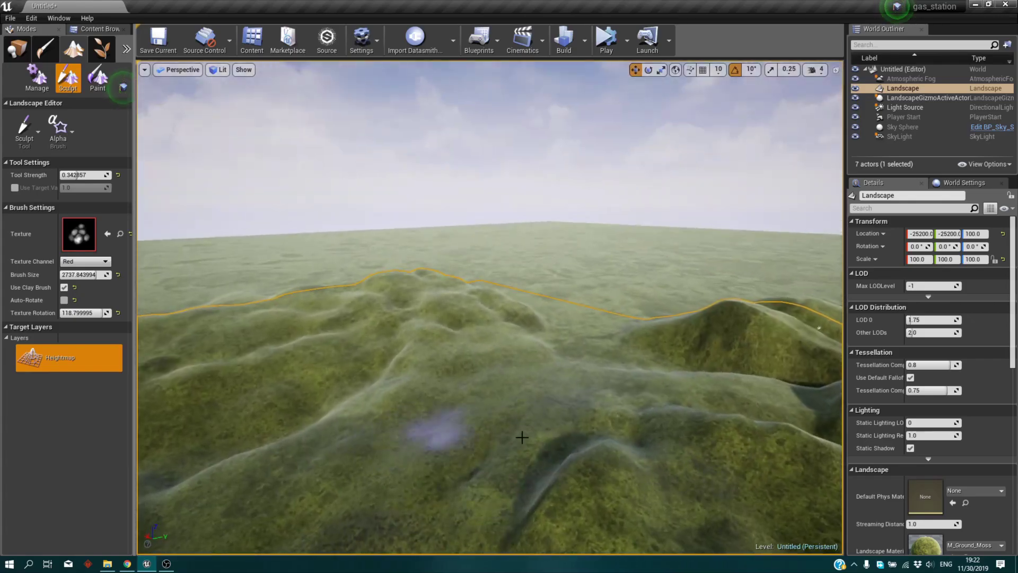
mouse_move(523, 437)
left_mouse_down()
mouse_move(644, 322)
mouse_move(680, 308)
left_mouse_up()
right_click_drag(679, 308, 837, 308)
left_click_drag(679, 308, 596, 331)
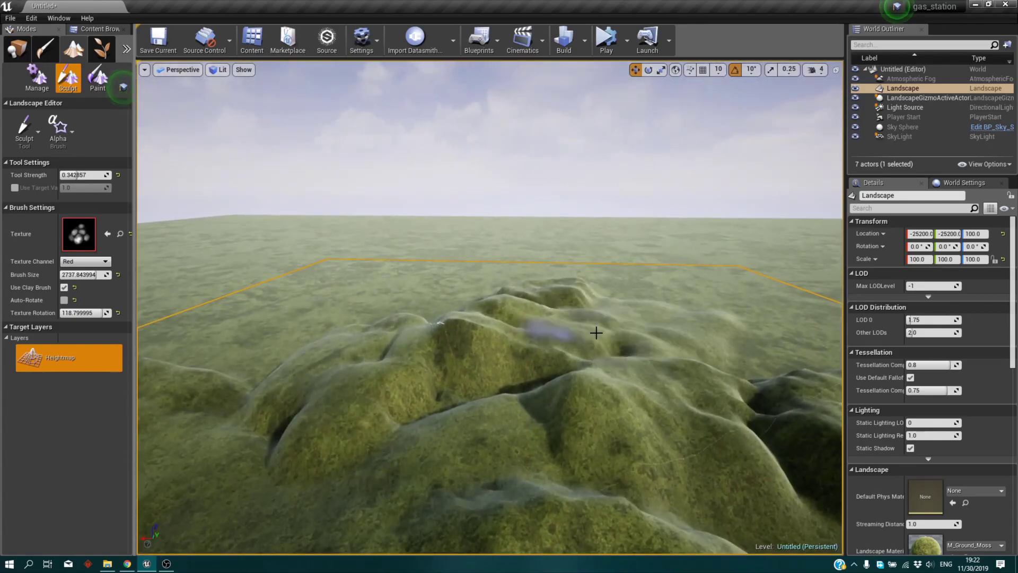
mouse_move(595, 332)
right_mouse_down()
mouse_move(525, 265)
mouse_move(562, 276)
mouse_move(737, 382)
mouse_move(795, 339)
mouse_move(540, 387)
mouse_move(510, 432)
right_mouse_up()
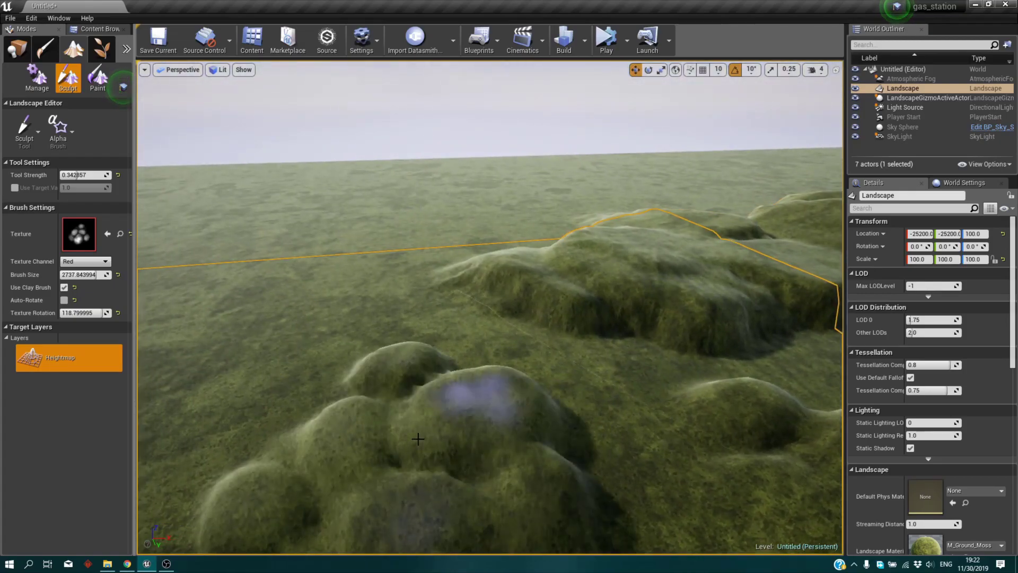
mouse_move(599, 410)
right_mouse_down()
mouse_move(663, 425)
mouse_move(705, 413)
mouse_move(686, 371)
mouse_move(622, 397)
mouse_move(691, 361)
mouse_move(659, 352)
right_mouse_up()
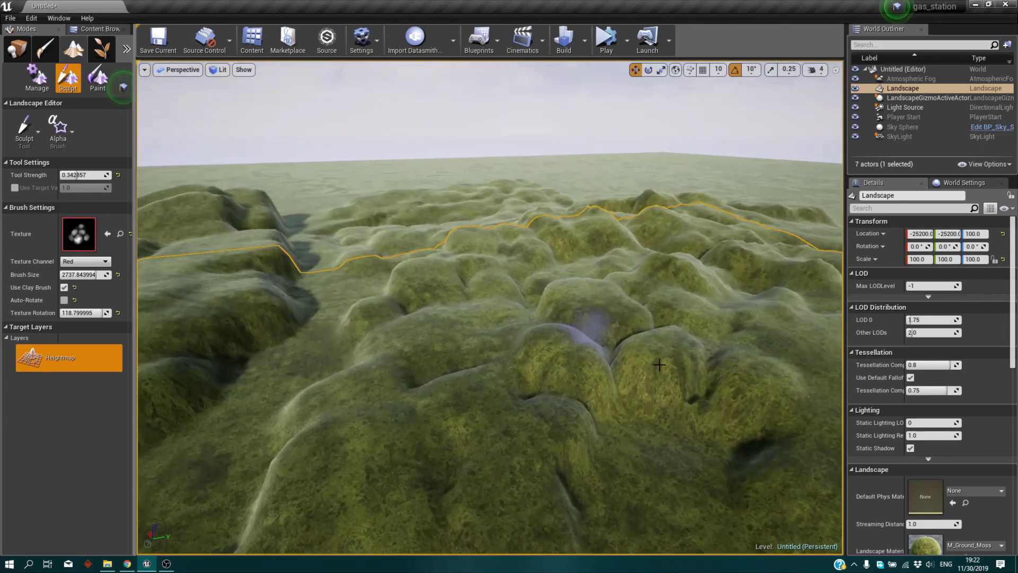
Turn off the clay brush and sculpt more rocky mounds across the flat ground beside the existing relief.
left_click(64, 287)
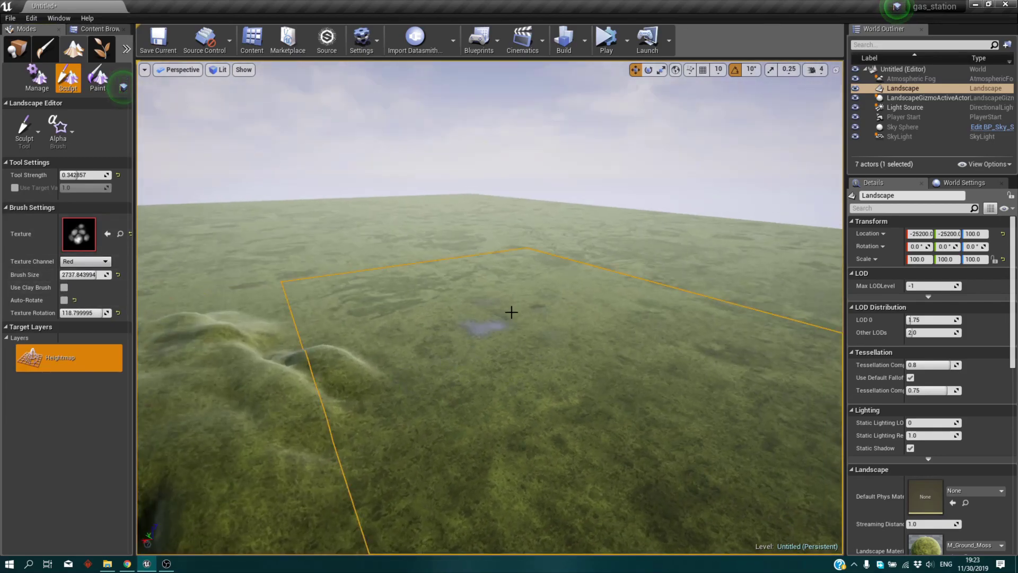
mouse_move(511, 311)
left_mouse_down()
mouse_move(421, 364)
mouse_move(432, 467)
left_mouse_up()
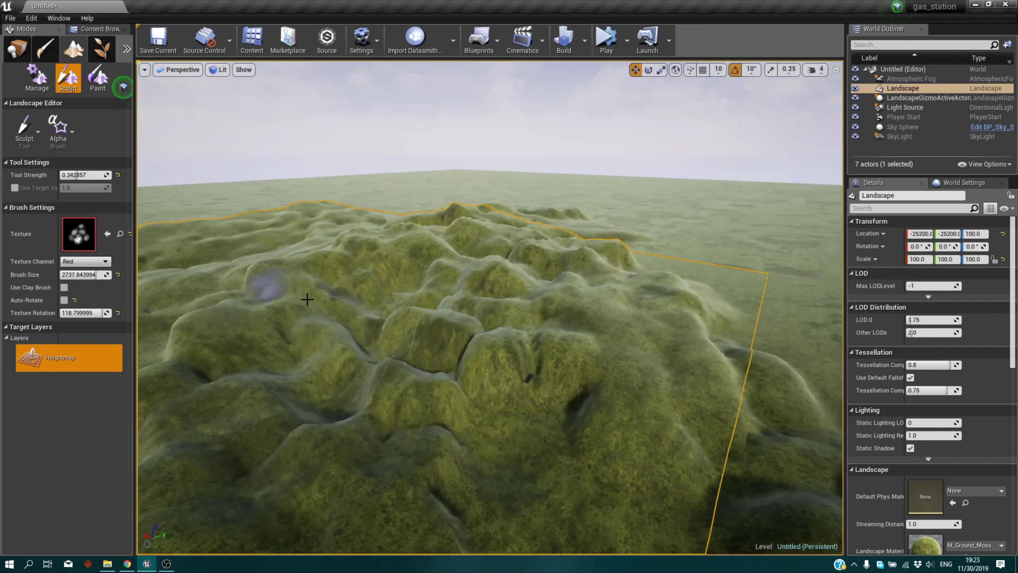
right_click_drag(304, 295, 328, 290)
Switch to the Flatten tool with the circle brush and flatten part of the sculpted terrain.
left_click(29, 143)
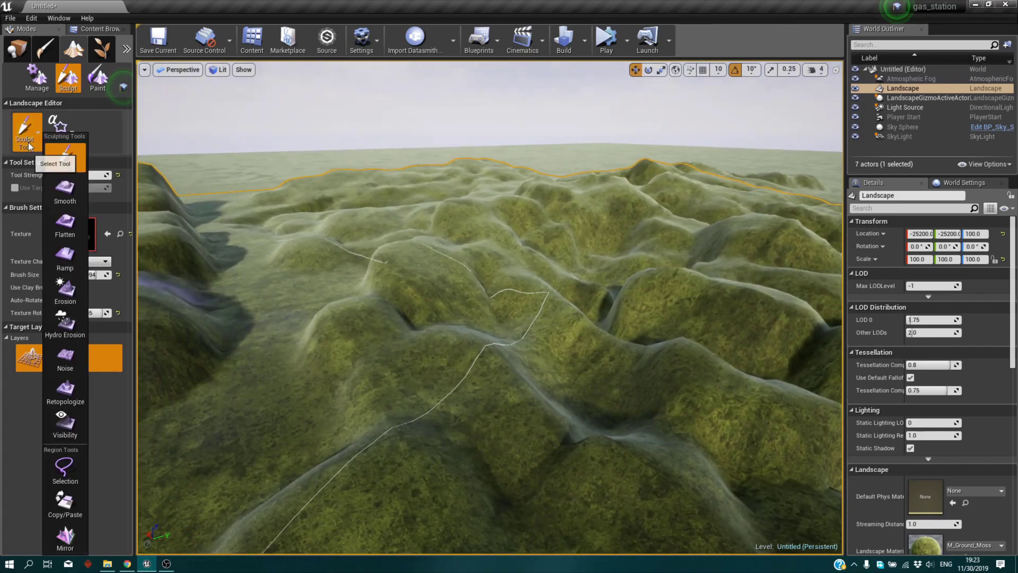
left_click(65, 223)
mouse_move(262, 373)
left_mouse_down()
mouse_move(586, 304)
mouse_move(438, 229)
mouse_move(732, 221)
mouse_move(409, 168)
mouse_move(699, 200)
mouse_move(188, 145)
left_mouse_up()
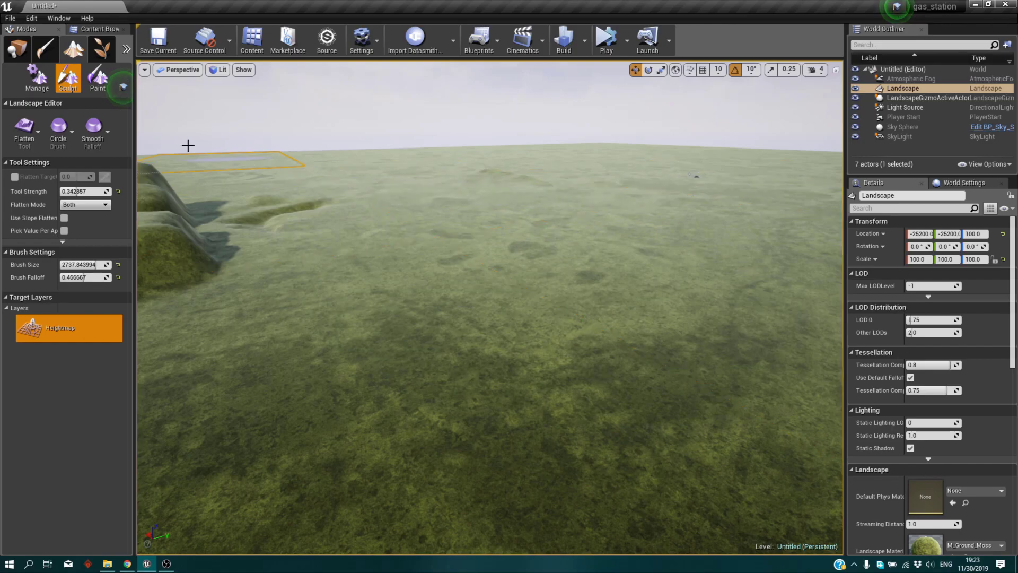
Switch to the Sculpt tool with the Alpha brush and assign TexturesCom_RockBedScan_1600_height as its texture.
left_click(95, 29)
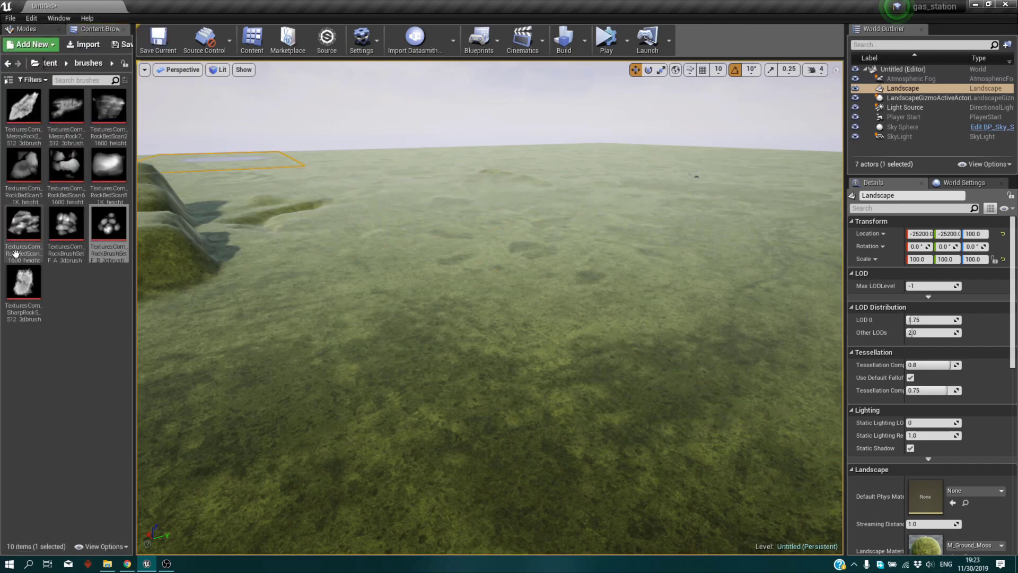
mouse_move(16, 253)
left_mouse_down()
mouse_move(42, 8)
mouse_move(112, 235)
mouse_move(75, 217)
left_mouse_up()
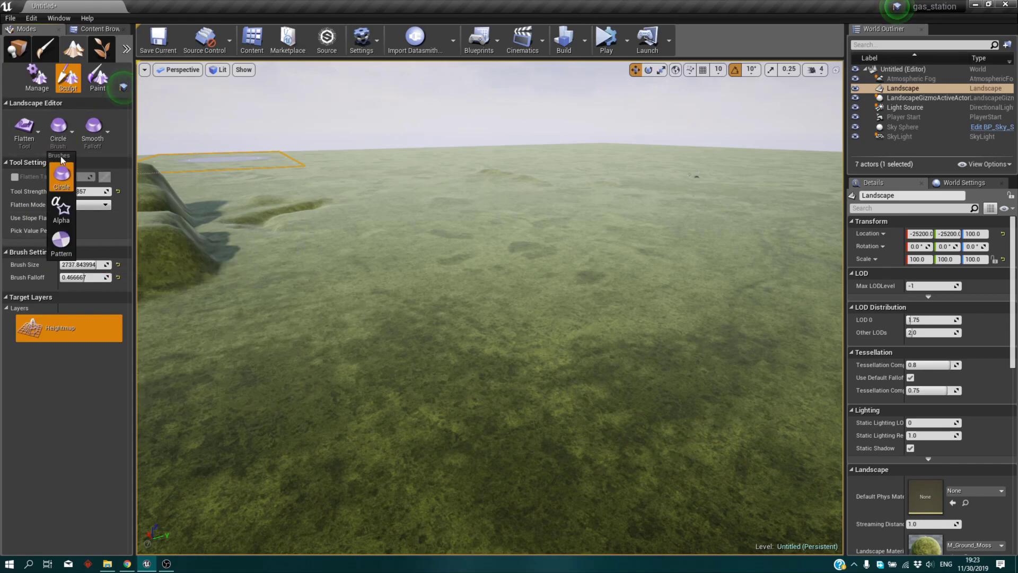
left_click(61, 209)
left_click(23, 128)
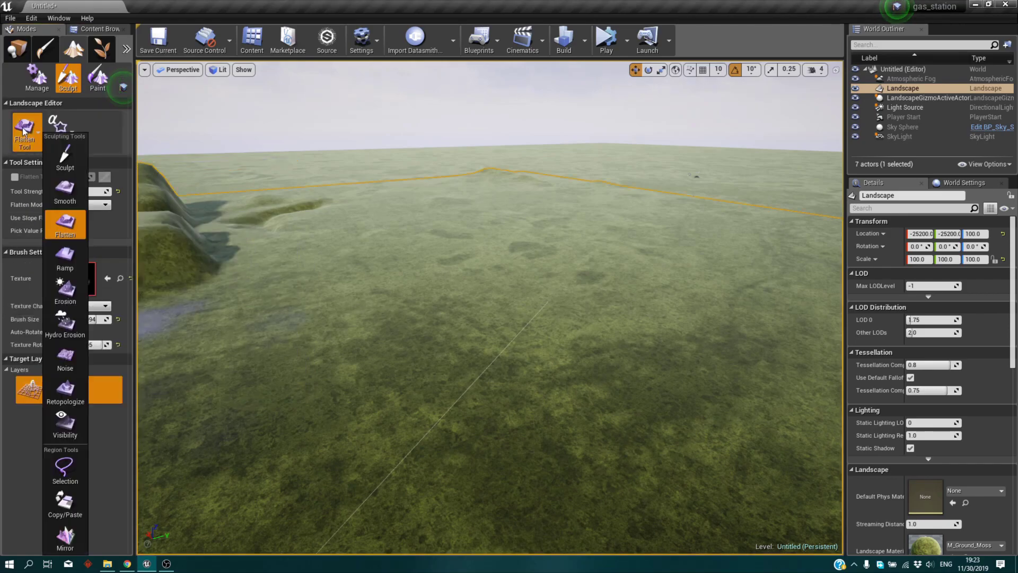
left_click(68, 168)
left_click(98, 28)
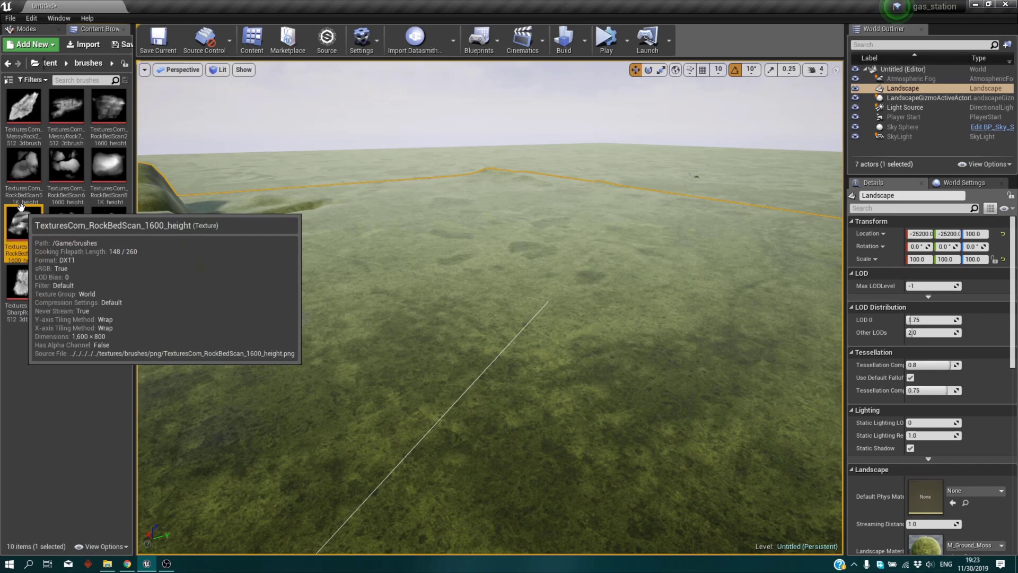
mouse_move(21, 207)
left_mouse_down()
mouse_move(37, 21)
mouse_move(79, 233)
left_mouse_up()
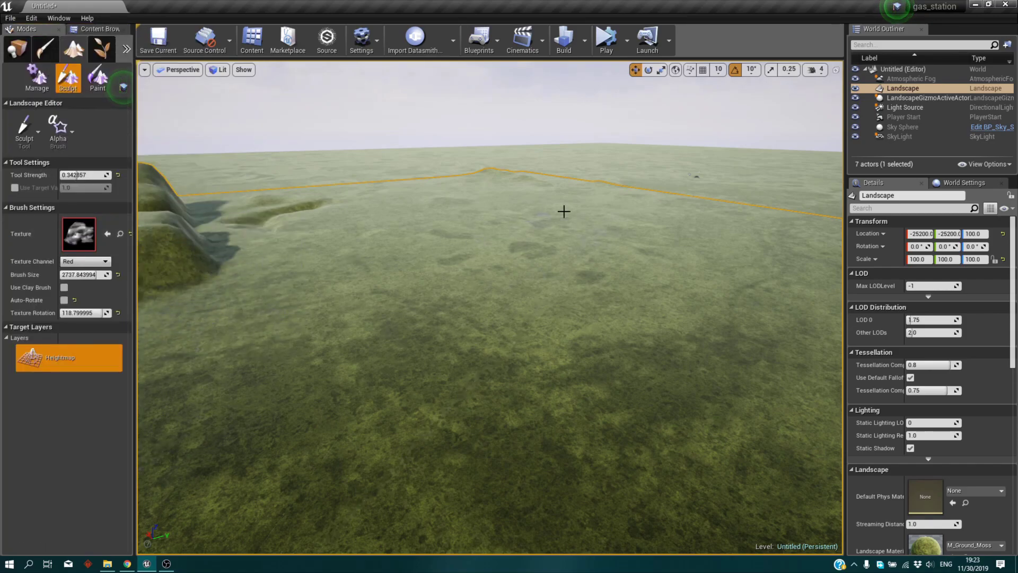
Sculpt jagged rocky ridges across the flat ground beside the existing mounds with the RockBedScan alpha brush.
right_click_drag(679, 221, 662, 238)
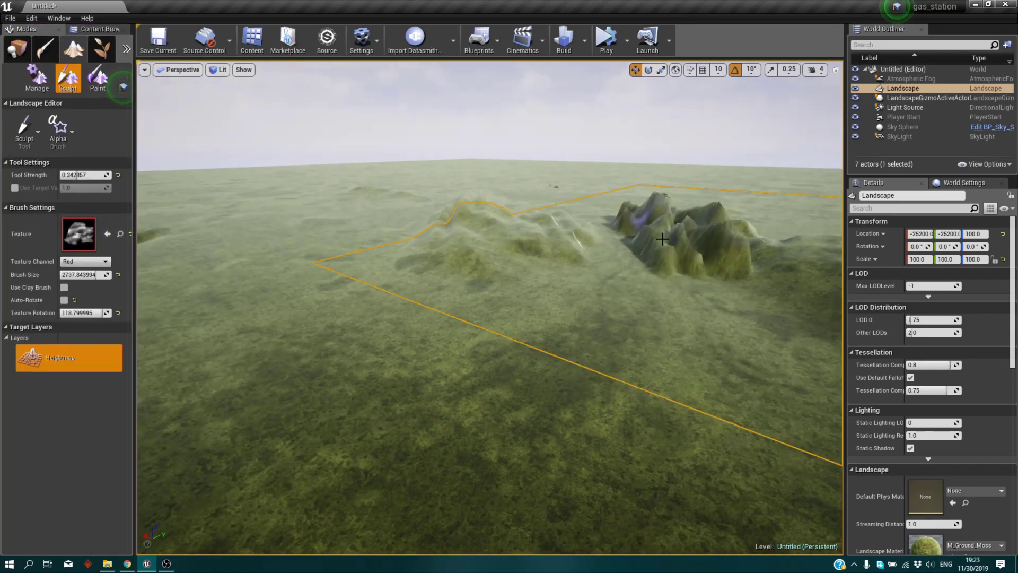
left_click_drag(662, 239, 543, 274)
mouse_move(700, 225)
right_mouse_down()
mouse_move(752, 228)
mouse_move(761, 244)
mouse_move(620, 242)
right_mouse_up()
mouse_move(795, 276)
right_mouse_down()
mouse_move(780, 318)
mouse_move(742, 334)
mouse_move(657, 286)
mouse_move(621, 284)
mouse_move(796, 263)
mouse_move(795, 307)
right_mouse_up()
right_click_drag(795, 259, 795, 256)
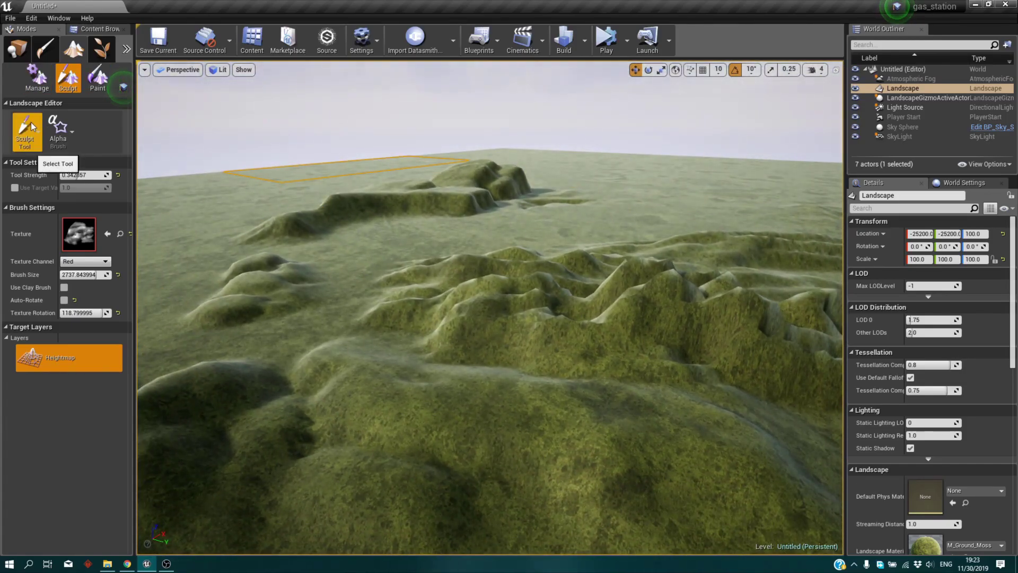
left_click(31, 122)
left_click(29, 148)
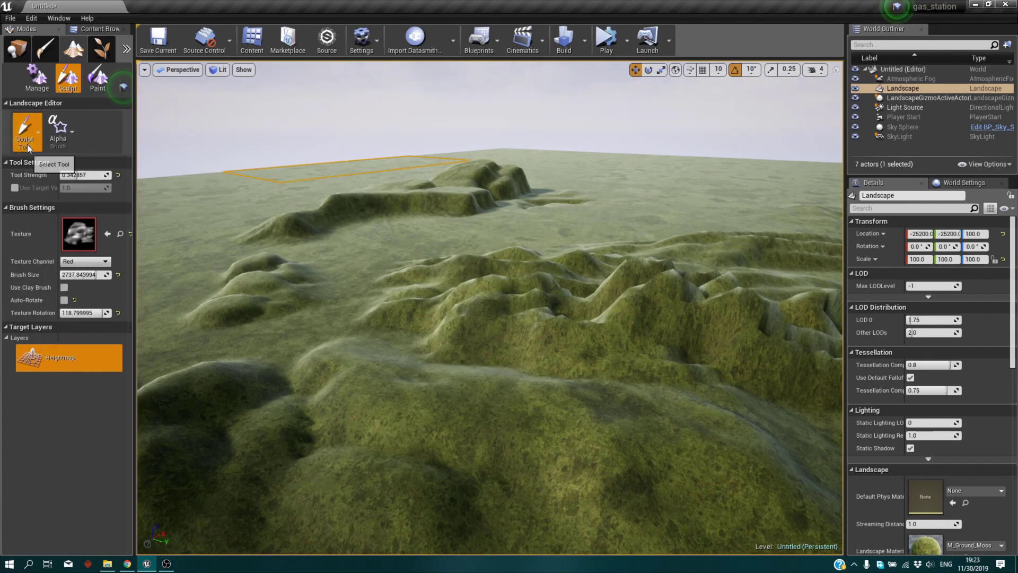
right_click_drag(489, 307, 531, 301)
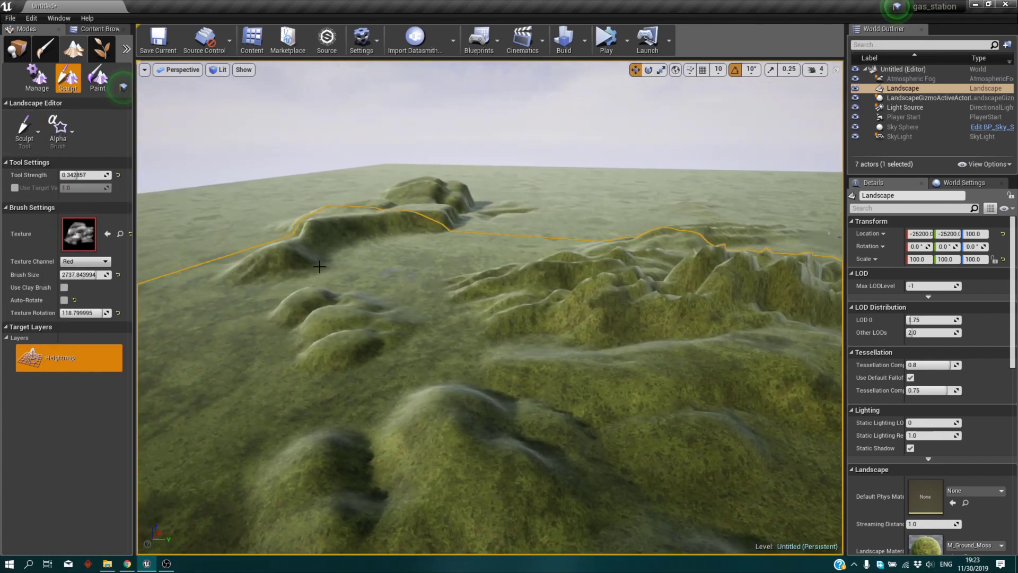
Turn on the clay brush and sculpt layered rock plateaus and ledges, using texture rotations of 180 and 57.6.
left_click(64, 287)
right_click_drag(488, 307, 356, 311)
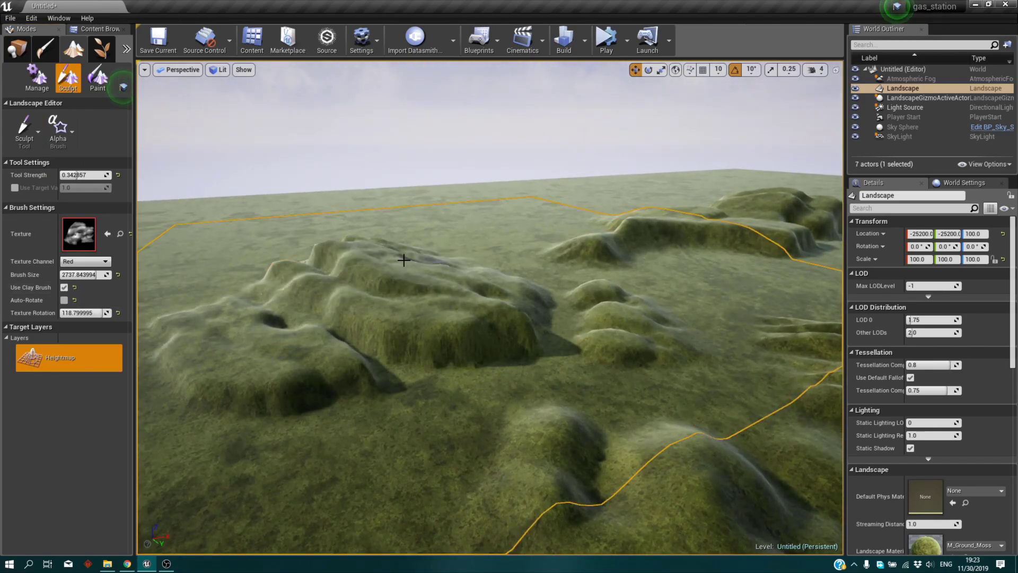
mouse_move(264, 287)
left_mouse_down()
mouse_move(288, 264)
mouse_move(330, 388)
left_mouse_up()
mouse_move(330, 388)
right_mouse_down()
mouse_move(228, 397)
mouse_move(250, 372)
mouse_move(212, 313)
mouse_move(296, 339)
mouse_move(233, 350)
mouse_move(234, 378)
right_mouse_up()
mouse_move(504, 329)
left_mouse_down()
mouse_move(413, 366)
mouse_move(477, 360)
mouse_move(566, 332)
left_mouse_up()
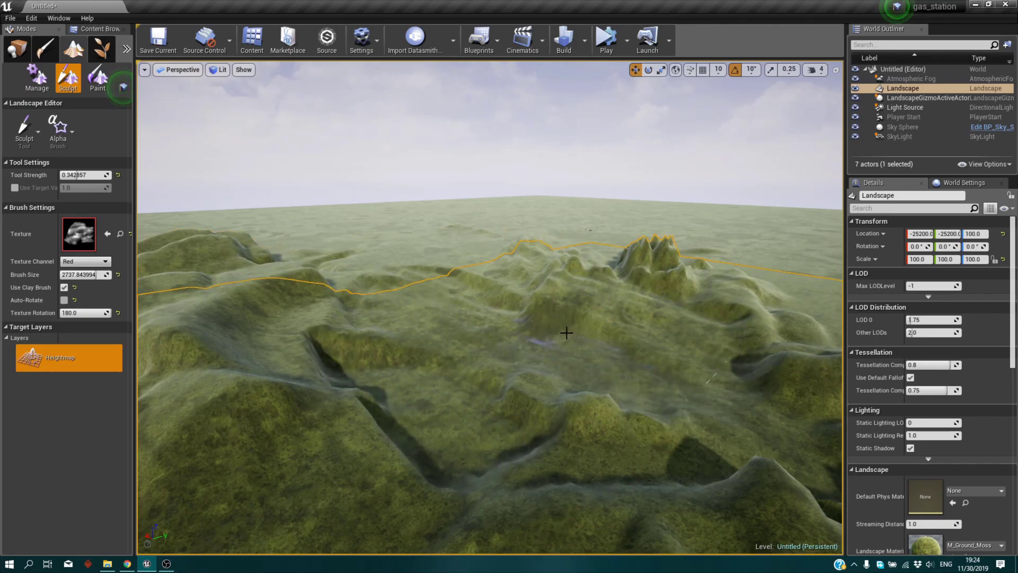
mouse_move(510, 262)
left_mouse_down()
mouse_move(627, 295)
mouse_move(612, 285)
left_mouse_up()
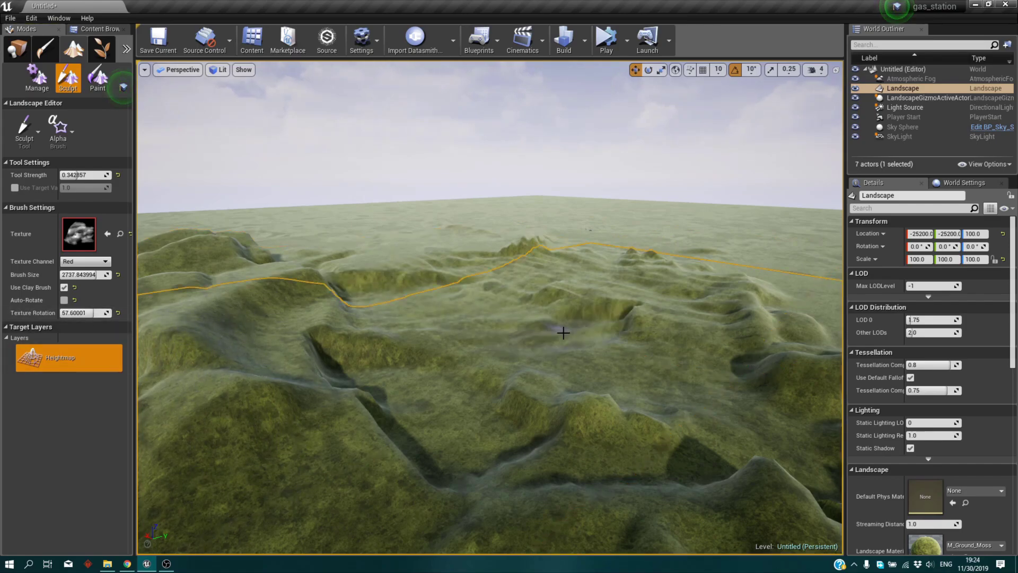
mouse_move(498, 368)
right_mouse_down()
mouse_move(297, 326)
mouse_move(239, 329)
mouse_move(397, 310)
mouse_move(324, 347)
mouse_move(475, 330)
right_mouse_up()
key("w")
key("w")
right_click_drag(531, 356, 410, 379)
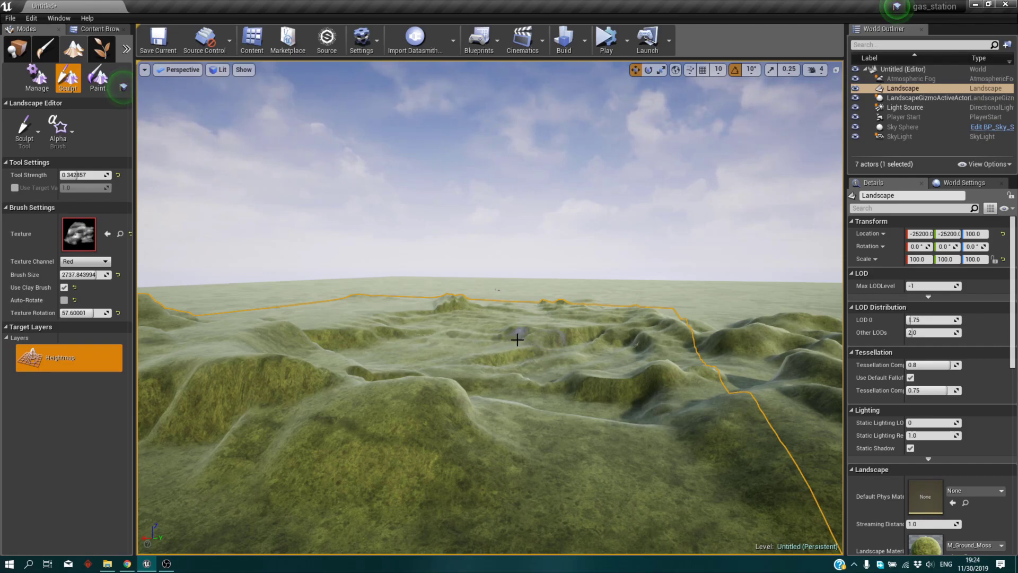
right_click_drag(495, 379, 568, 378)
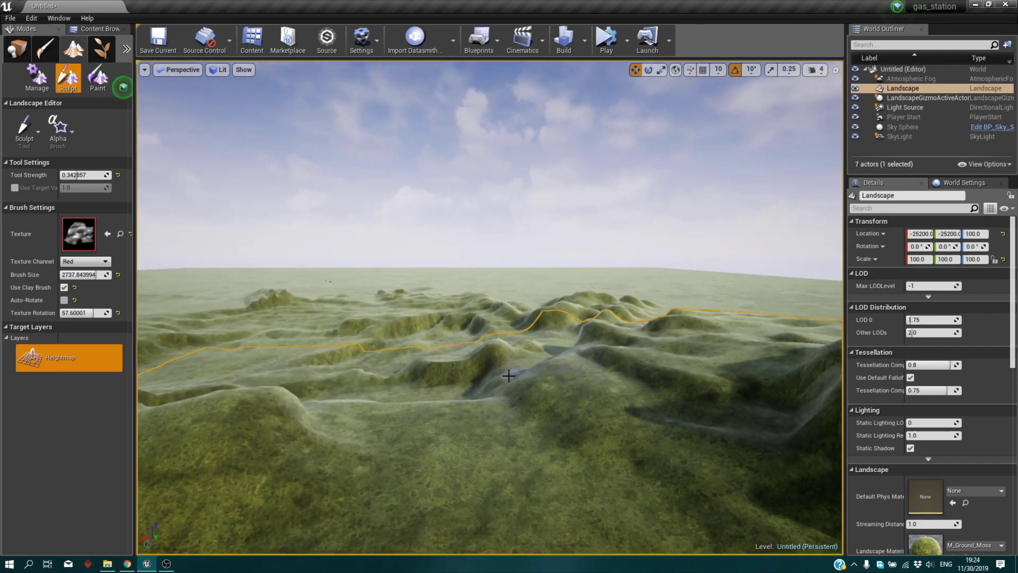
Replace the alpha brush texture with TexturesCom_RockBedScan8_1K_height and sculpt a broad, rounded rock mass at the edge of the relief.
left_click(100, 29)
mouse_move(108, 168)
left_mouse_down()
mouse_move(11, 35)
mouse_move(32, 41)
mouse_move(79, 235)
left_mouse_up()
mouse_move(406, 351)
right_mouse_down()
mouse_move(371, 371)
mouse_move(324, 371)
right_mouse_up()
left_click_drag(405, 351, 256, 352)
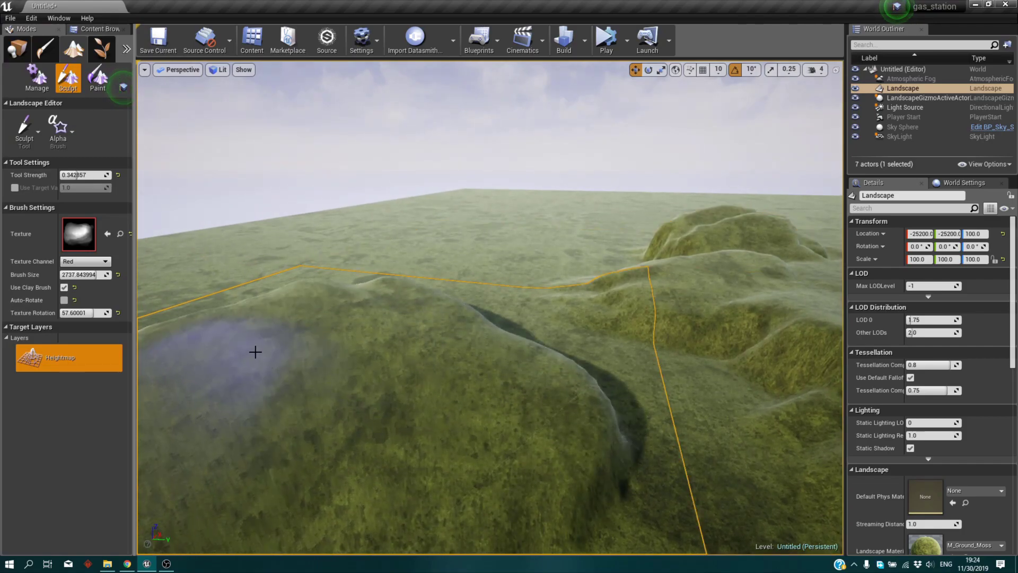
Set the tool strength to 0.782857, build up tall rounded hills and carve a sunken basin into the neighbouring terrain.
left_click(440, 240)
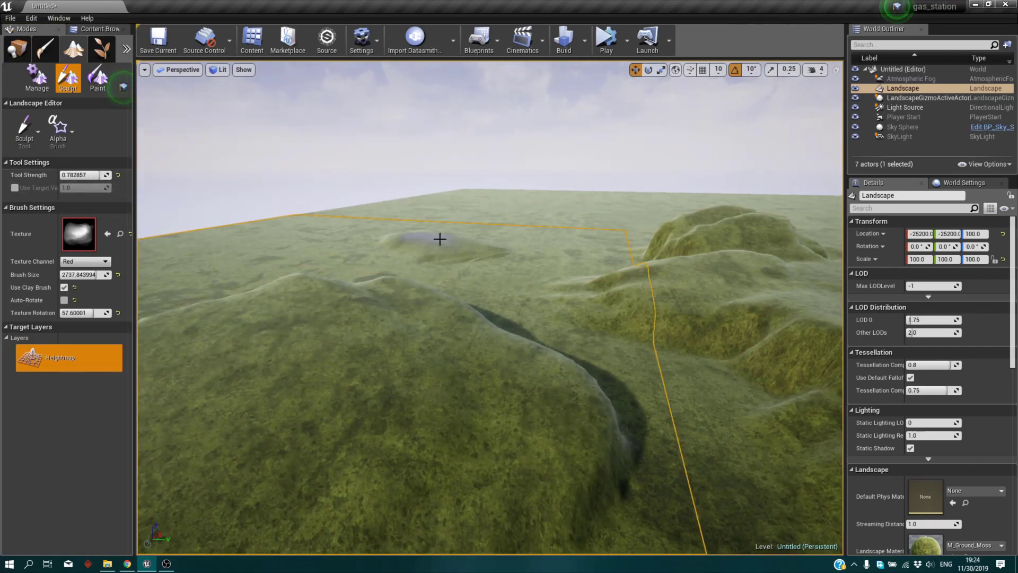
left_click_drag(472, 257, 527, 282)
mouse_move(561, 302)
right_mouse_down()
mouse_move(594, 289)
mouse_move(570, 281)
mouse_move(561, 302)
right_mouse_up()
mouse_move(561, 301)
left_mouse_down()
mouse_move(477, 250)
mouse_move(379, 264)
mouse_move(435, 334)
left_mouse_up()
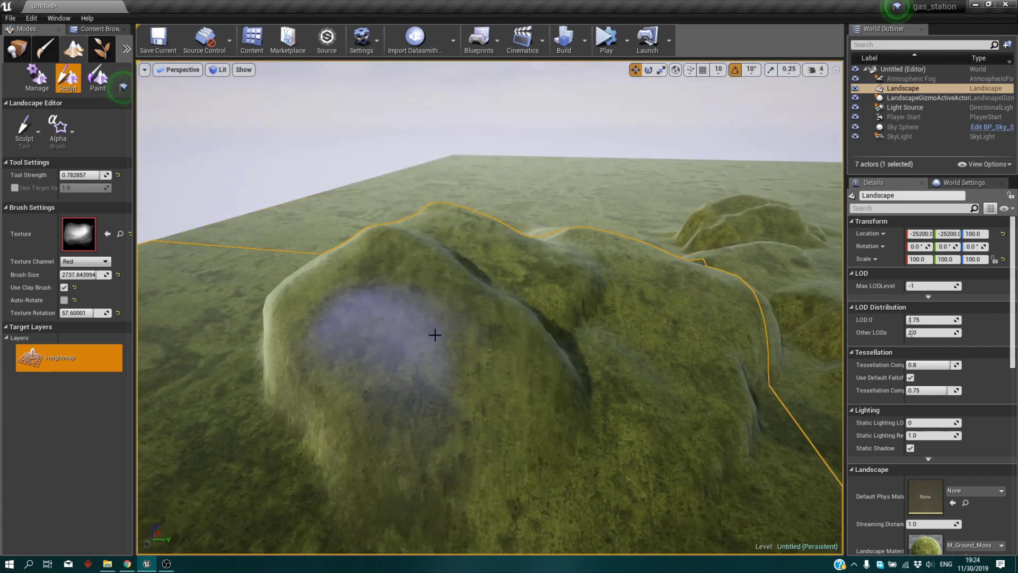
mouse_move(434, 334)
right_mouse_down()
mouse_move(551, 332)
mouse_move(457, 331)
mouse_move(506, 304)
right_mouse_up()
mouse_move(506, 304)
left_mouse_down("shift")
mouse_move(412, 248)
mouse_move(645, 240)
mouse_move(541, 228)
left_mouse_up("shift")
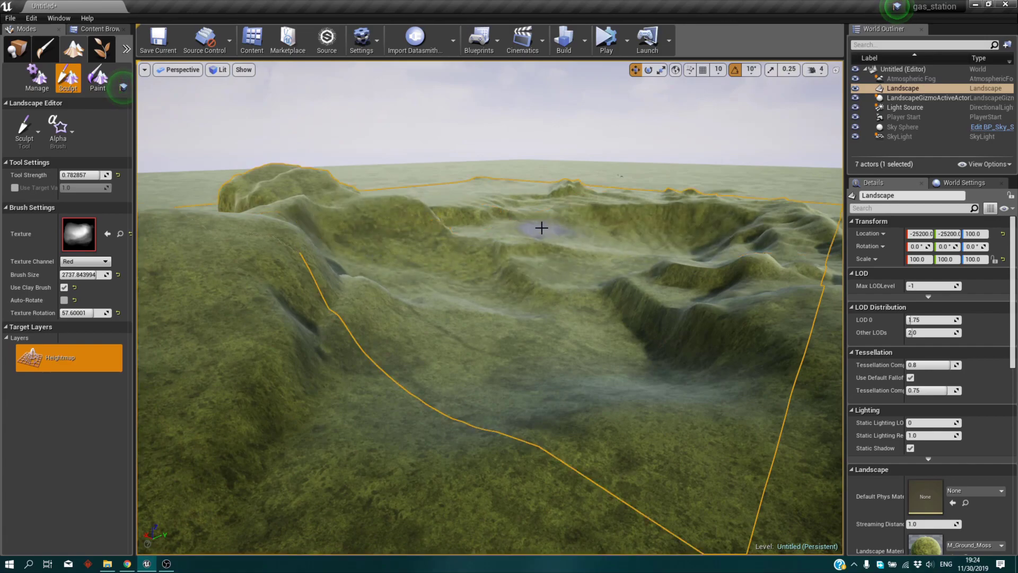
Replace the alpha brush texture with TexturesCom_RockBedScan2_1600_height from the brushes folder.
left_click(90, 21)
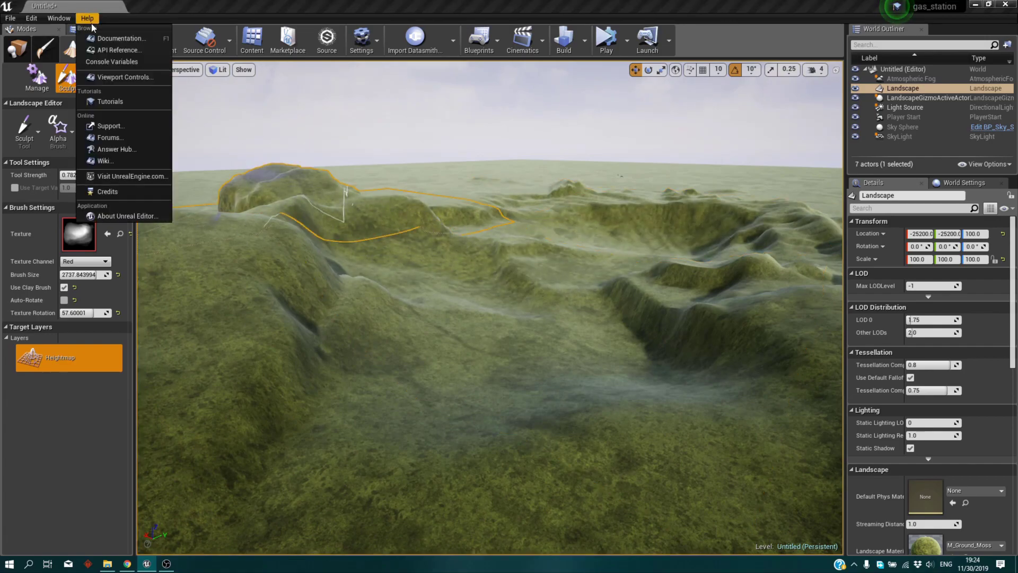
left_click(123, 10)
left_click(91, 30)
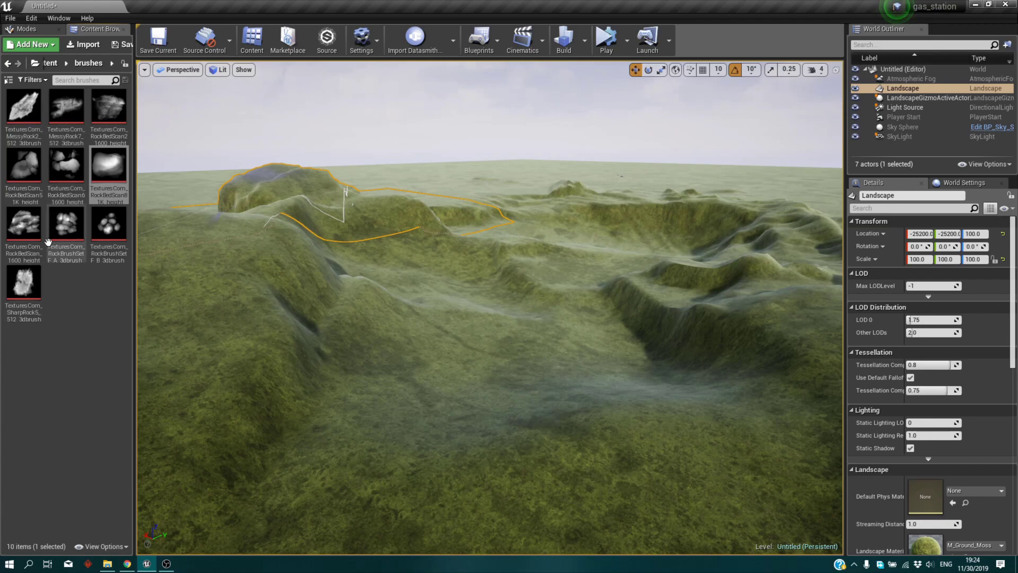
left_click_drag(97, 128, 80, 238)
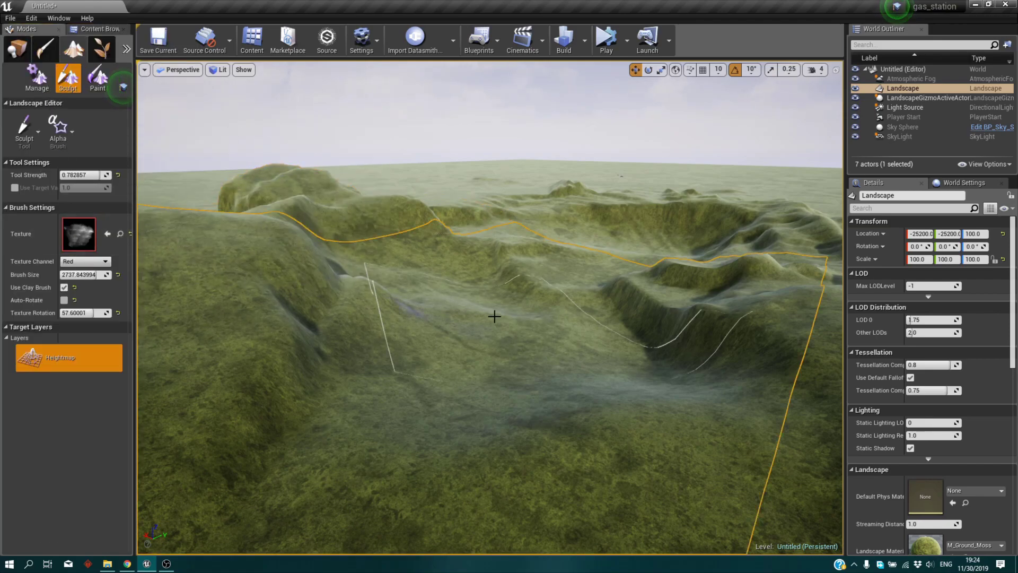